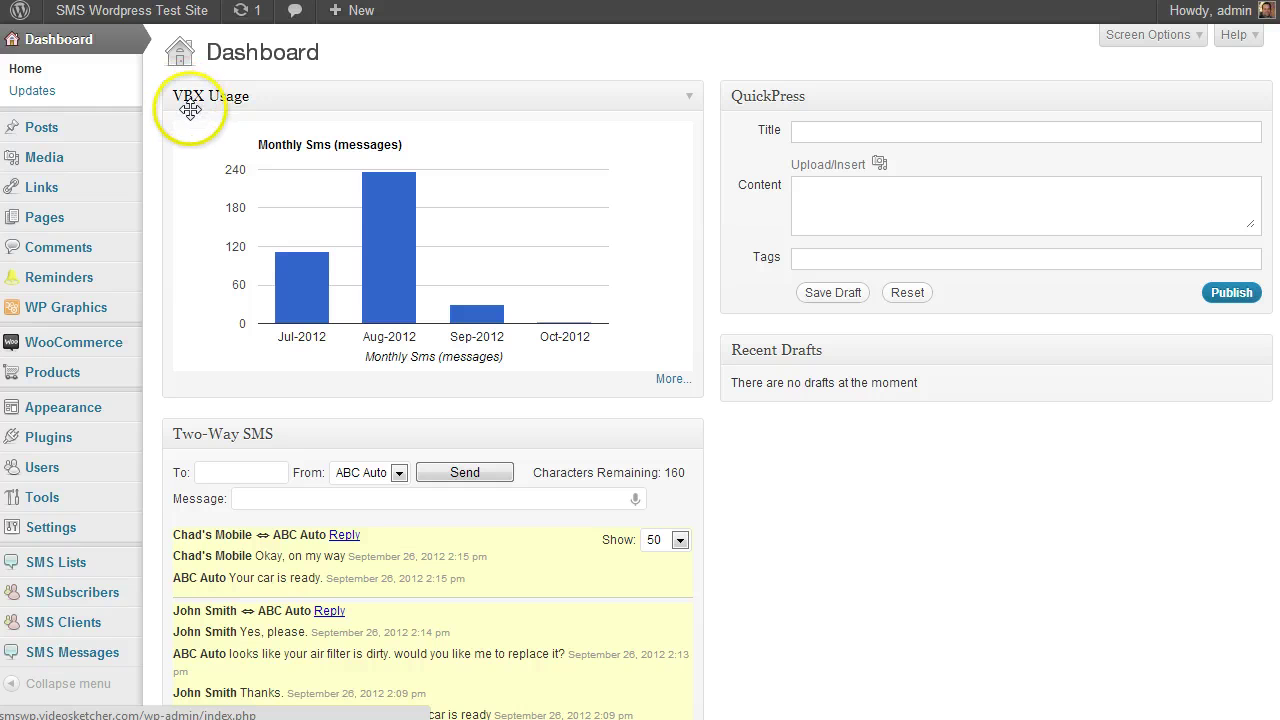
- Inspect the monthly SMS bars in the dashboard's VBX Usage widget and open the full VBX Usage report
mouse_move(407, 300)
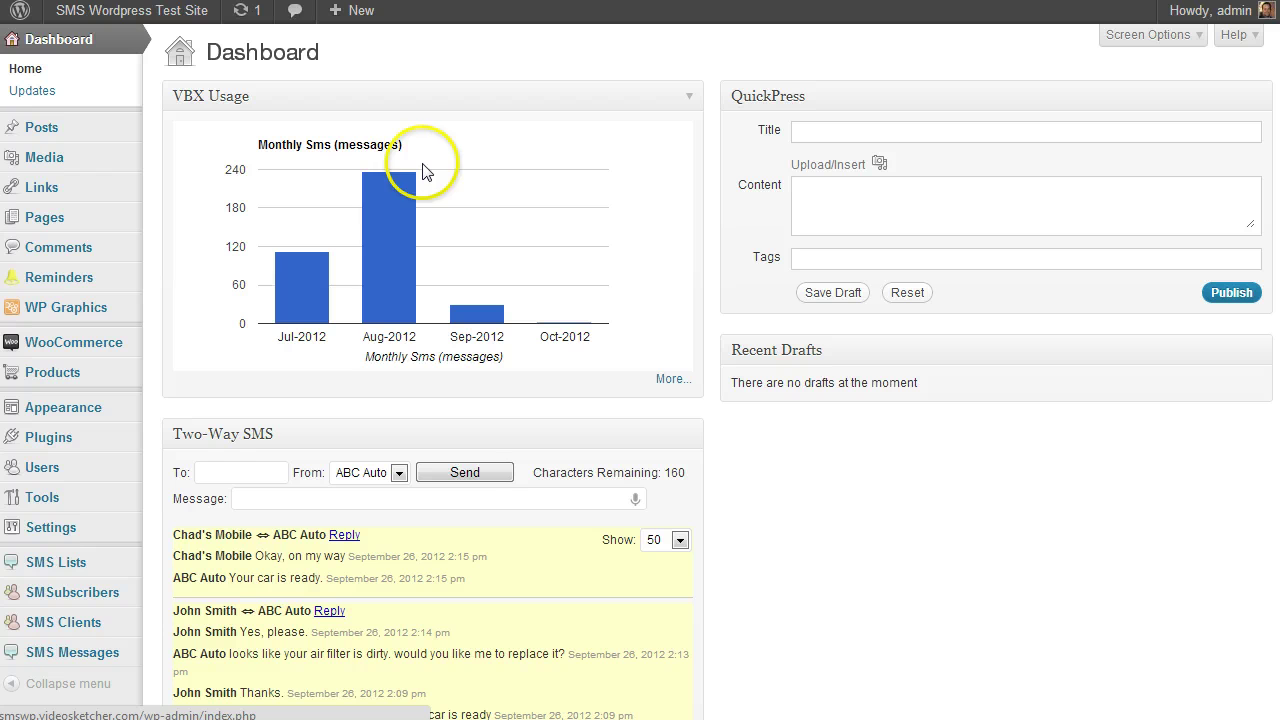
mouse_move(378, 270)
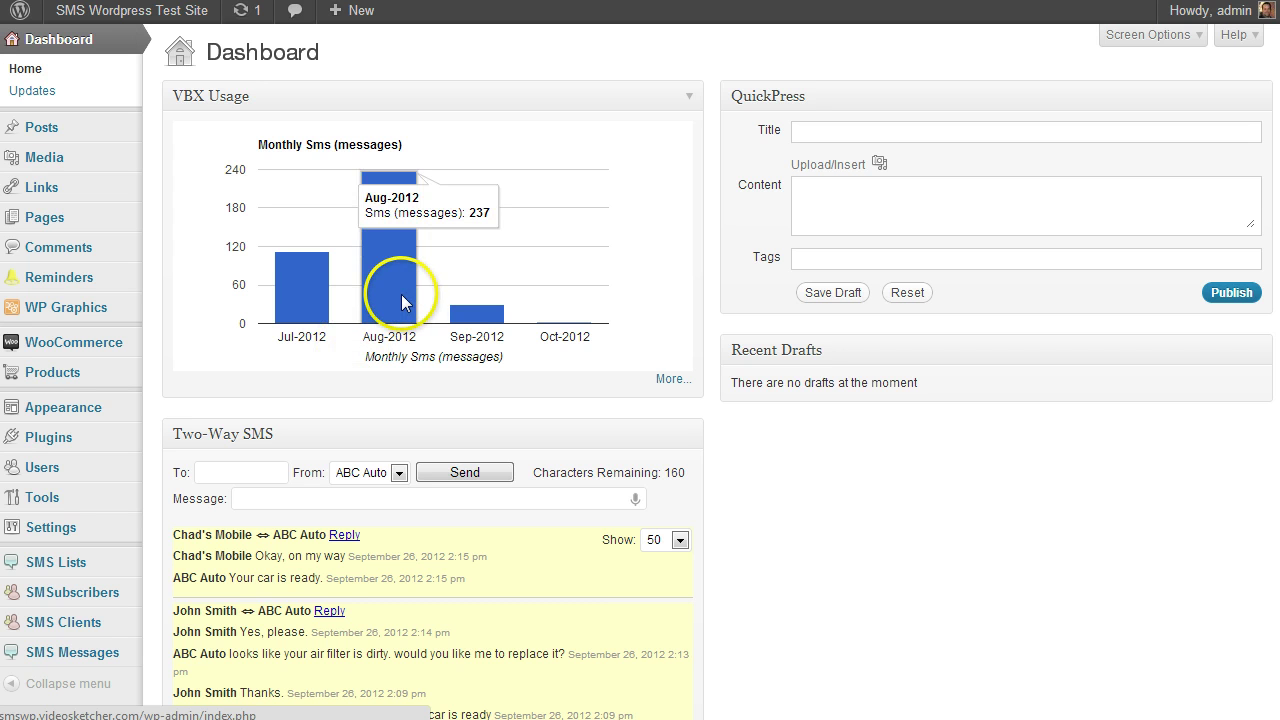
mouse_move(489, 317)
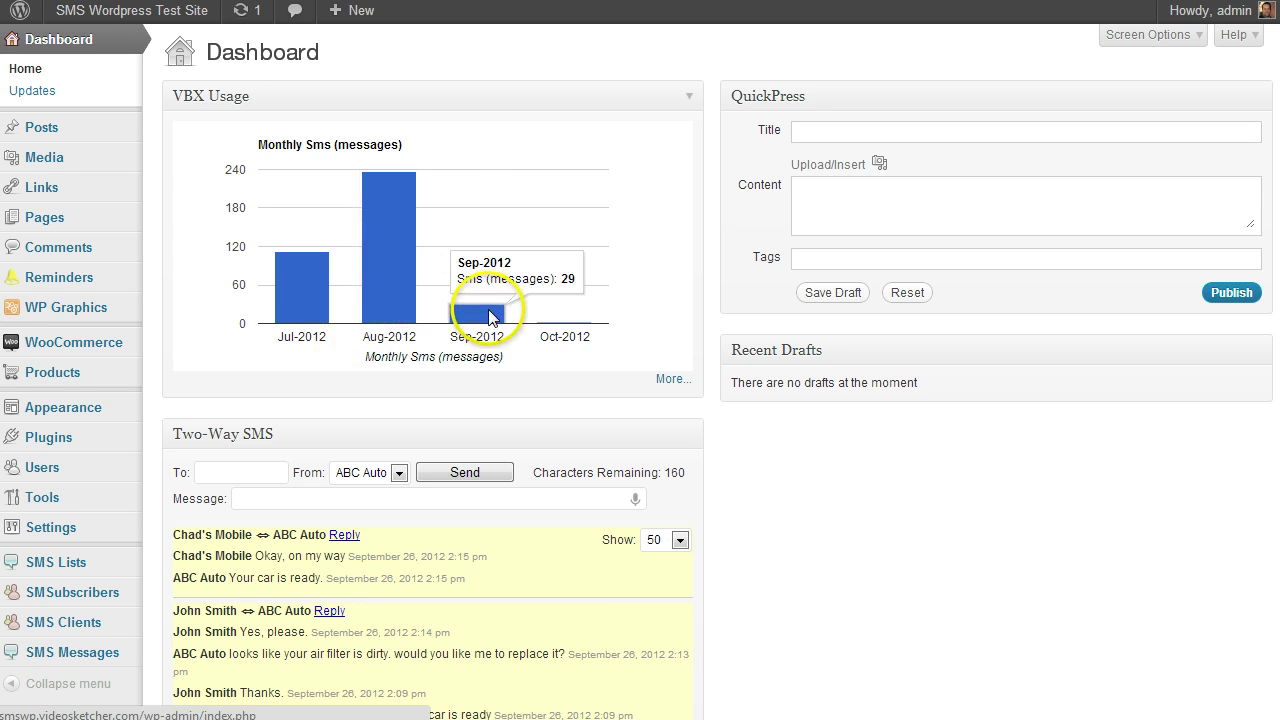
click(220, 101)
click(237, 96)
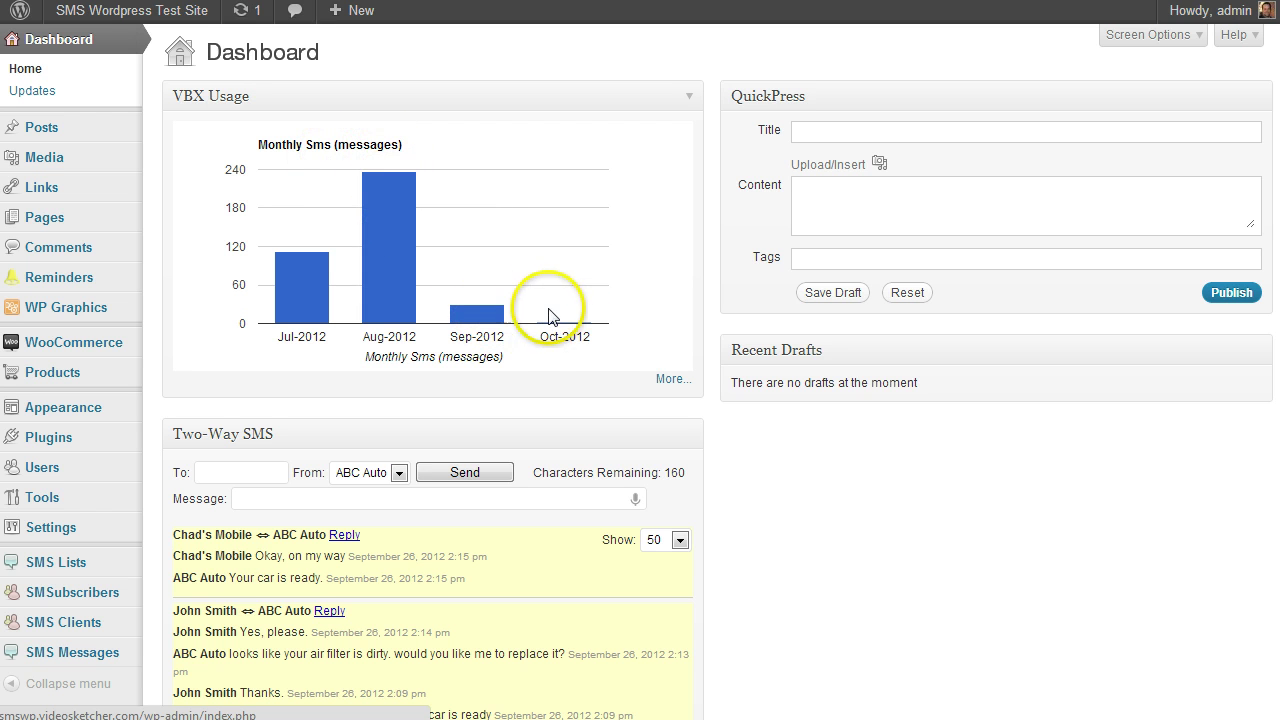
click(663, 381)
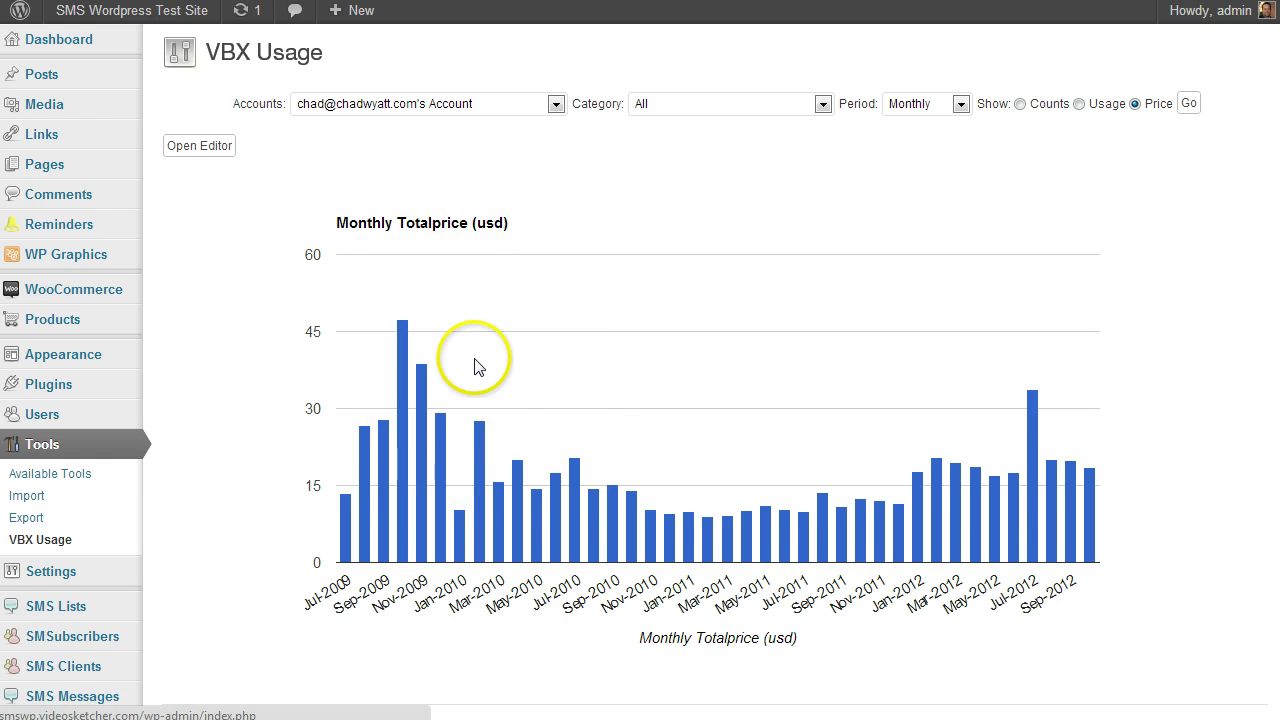
mouse_move(1089, 515)
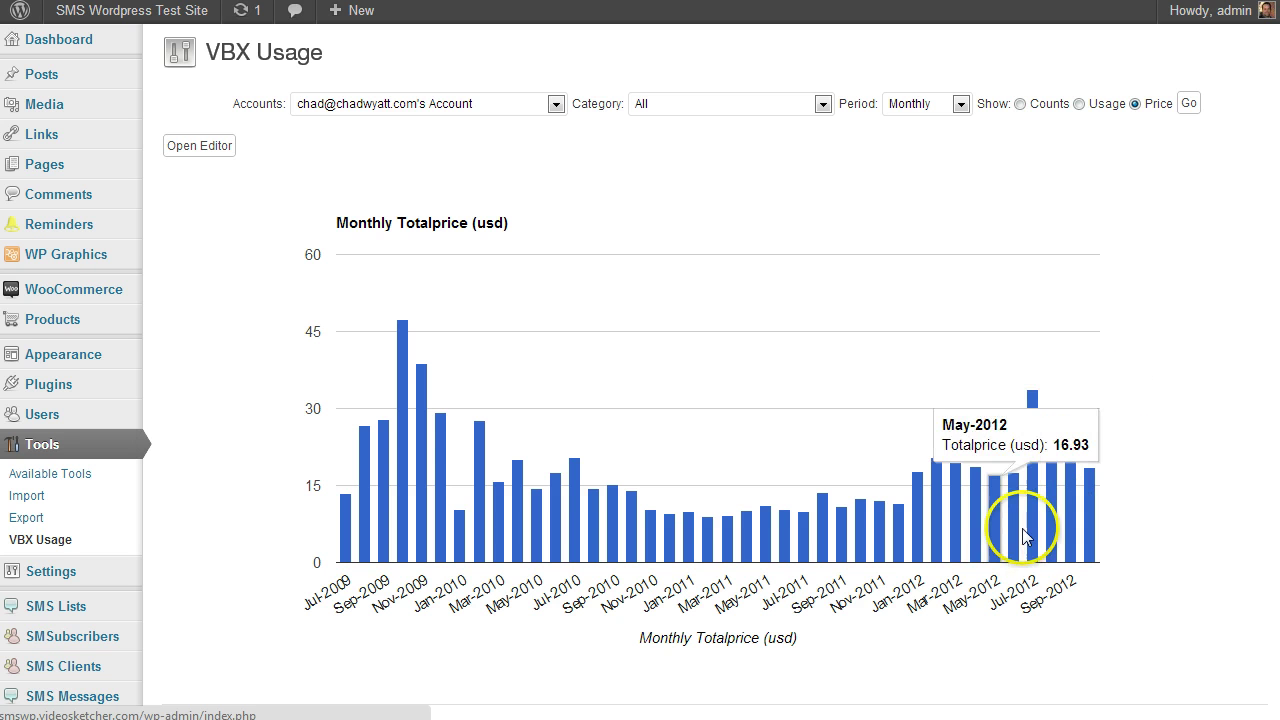
- Filter the monthly usage report to the SMS Total category and show it as counts
click(715, 104)
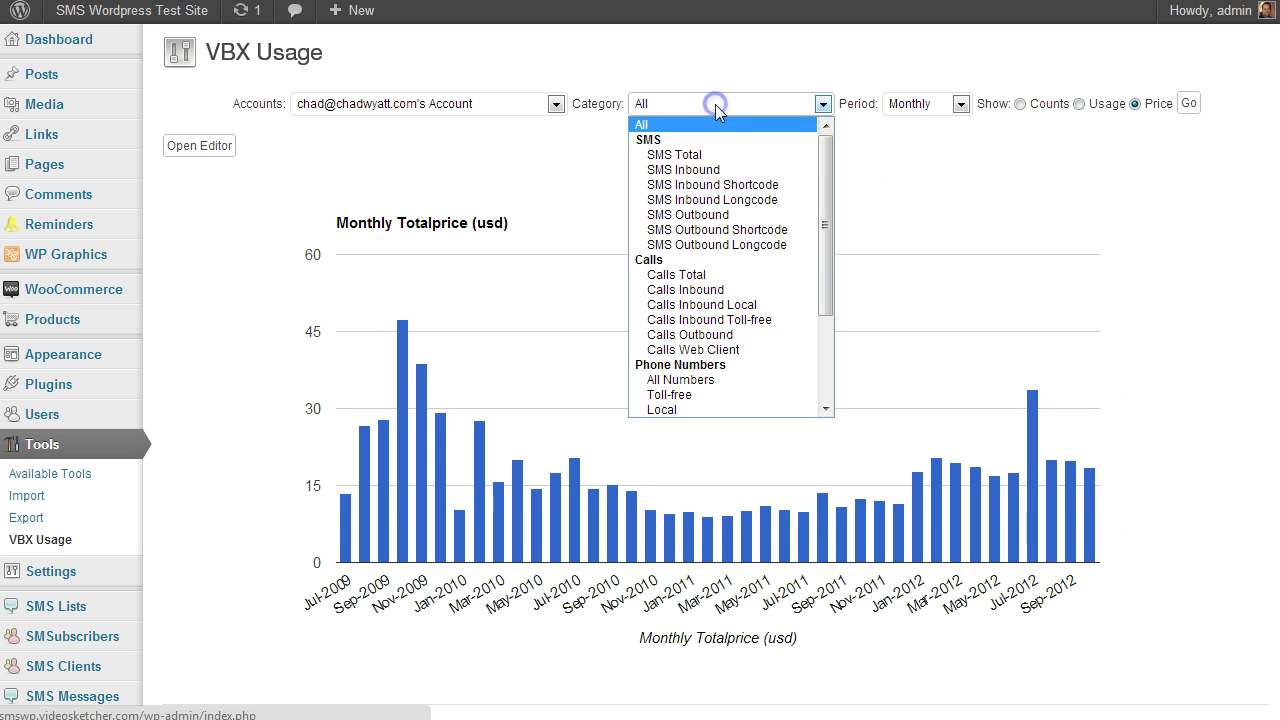
scroll(724, 260, down, 3)
scroll(724, 260, up, 3)
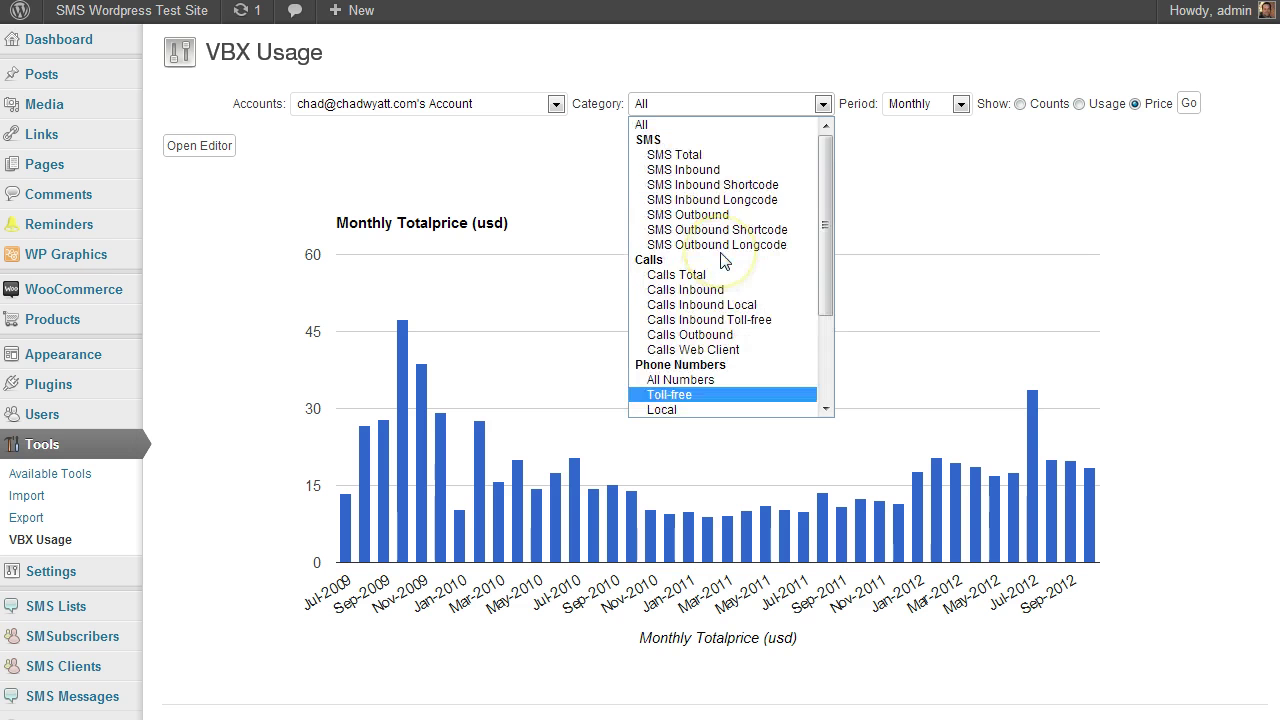
click(693, 156)
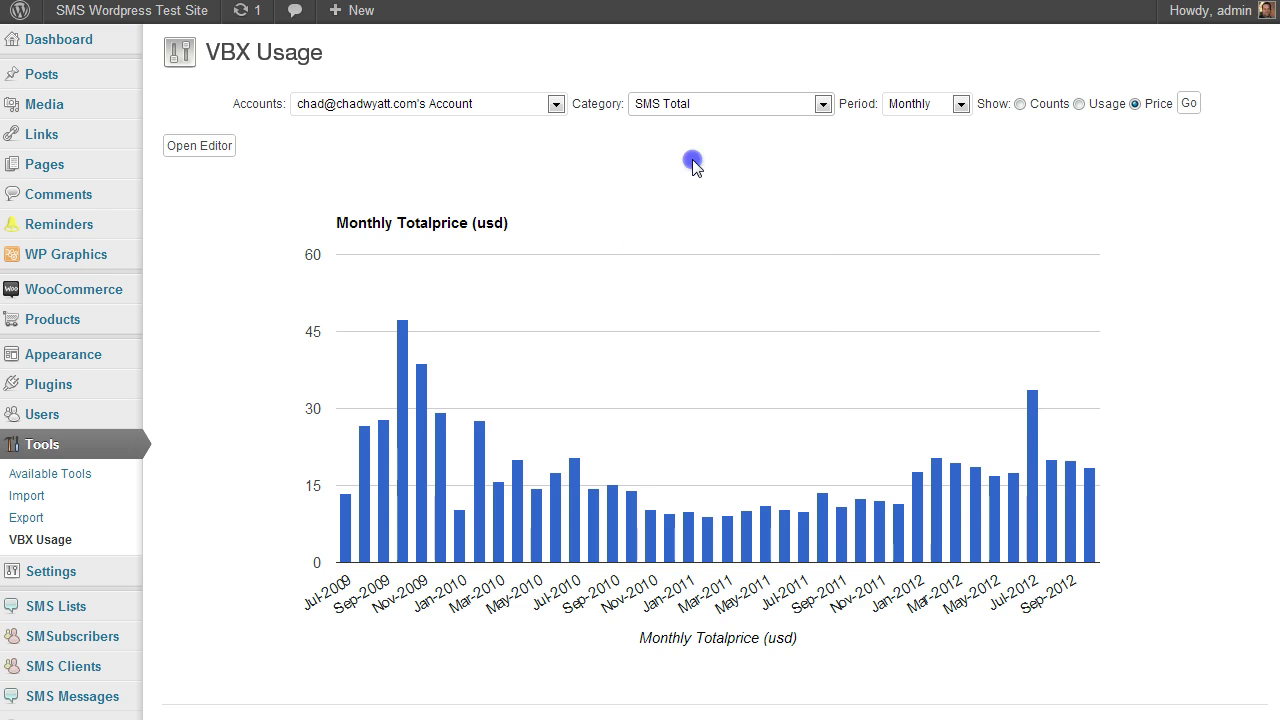
click(1189, 104)
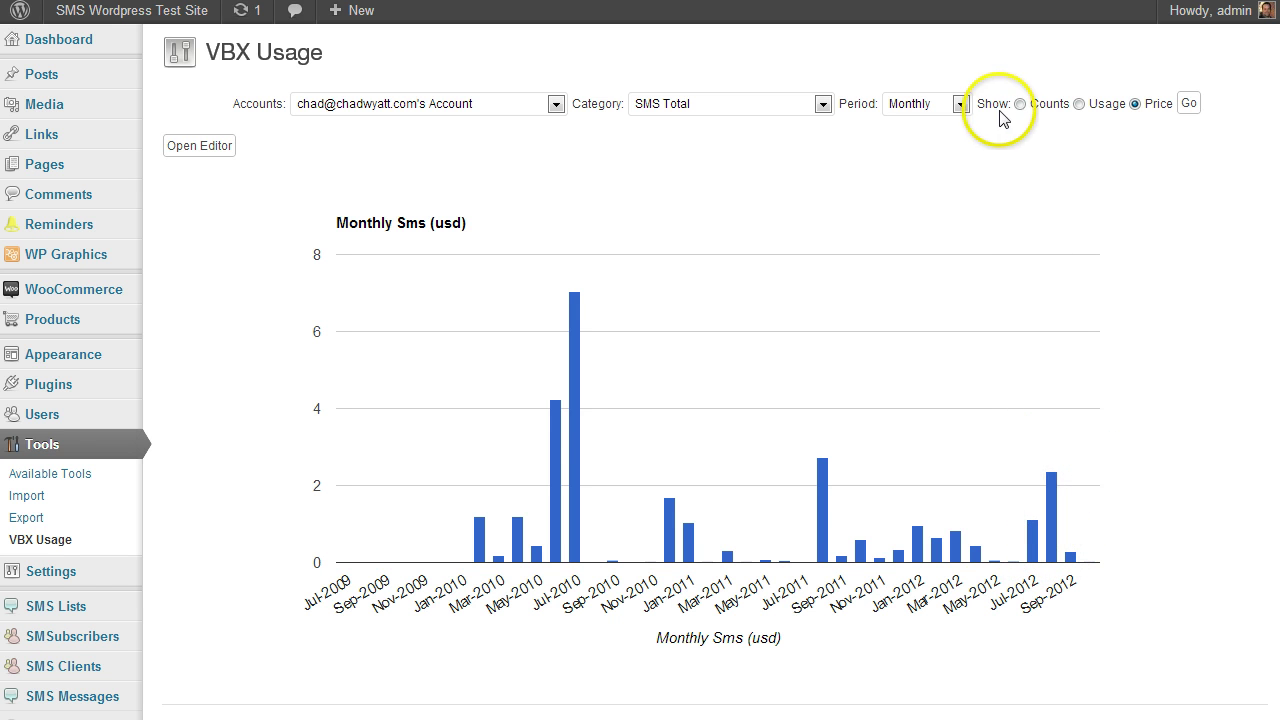
click(1188, 104)
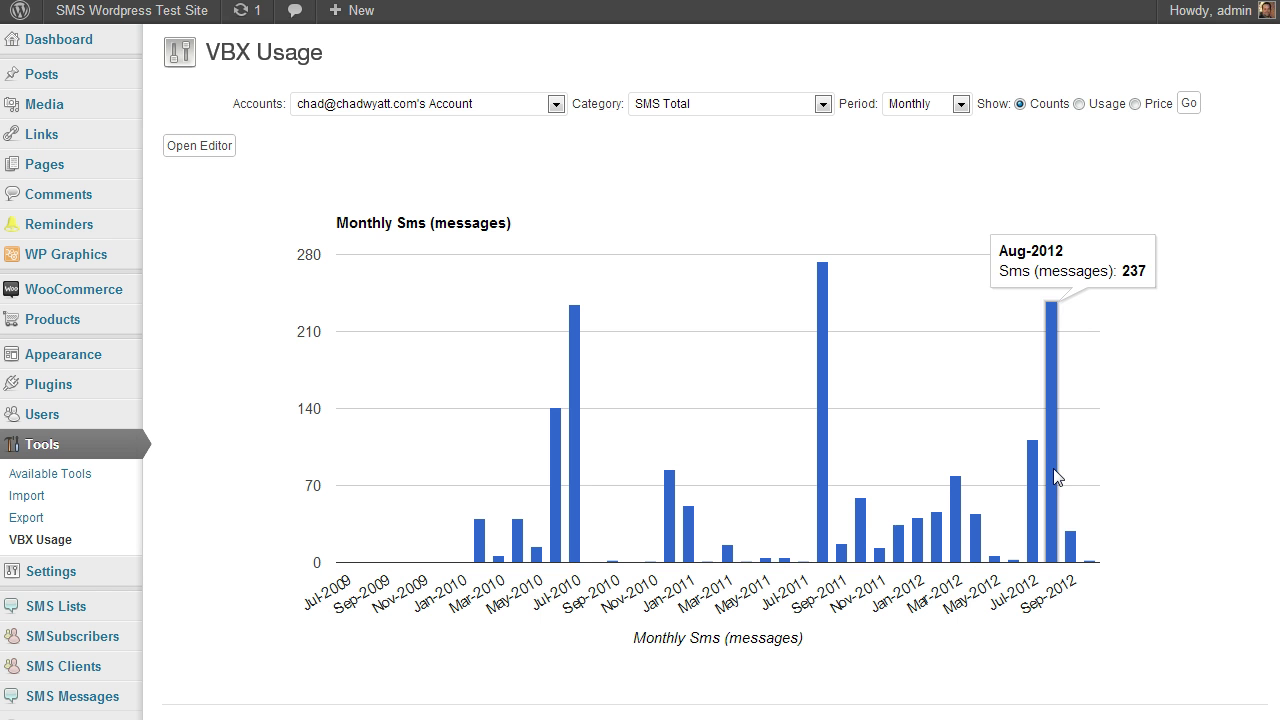
- Chart the monthly counts for the Calls Total category and inspect the Jul-2012 bar
click(822, 104)
click(676, 274)
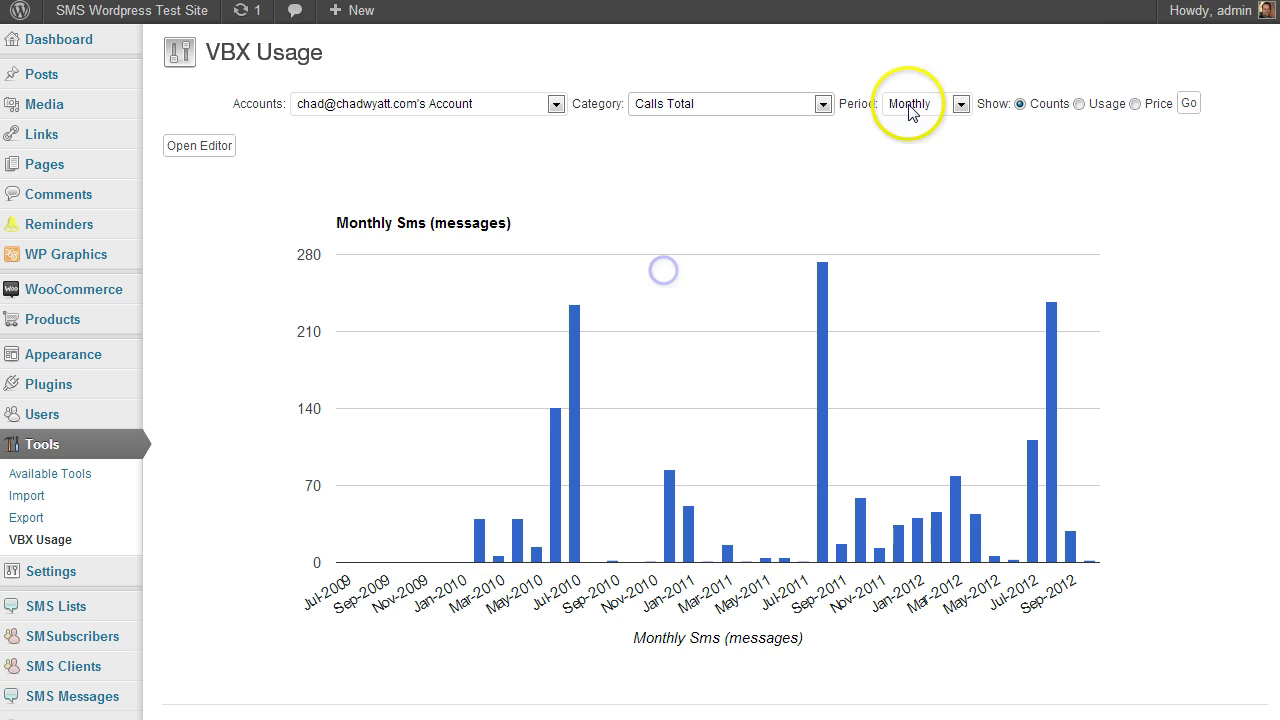
click(1188, 104)
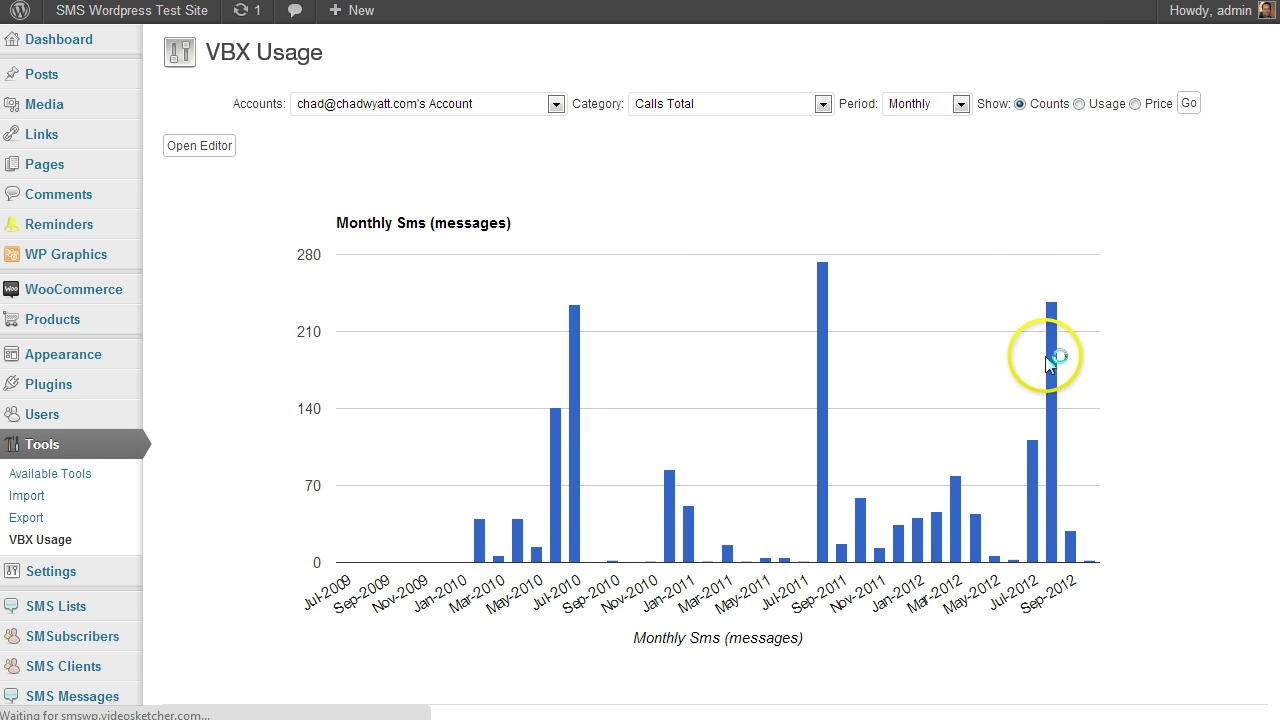
mouse_move(1033, 409)
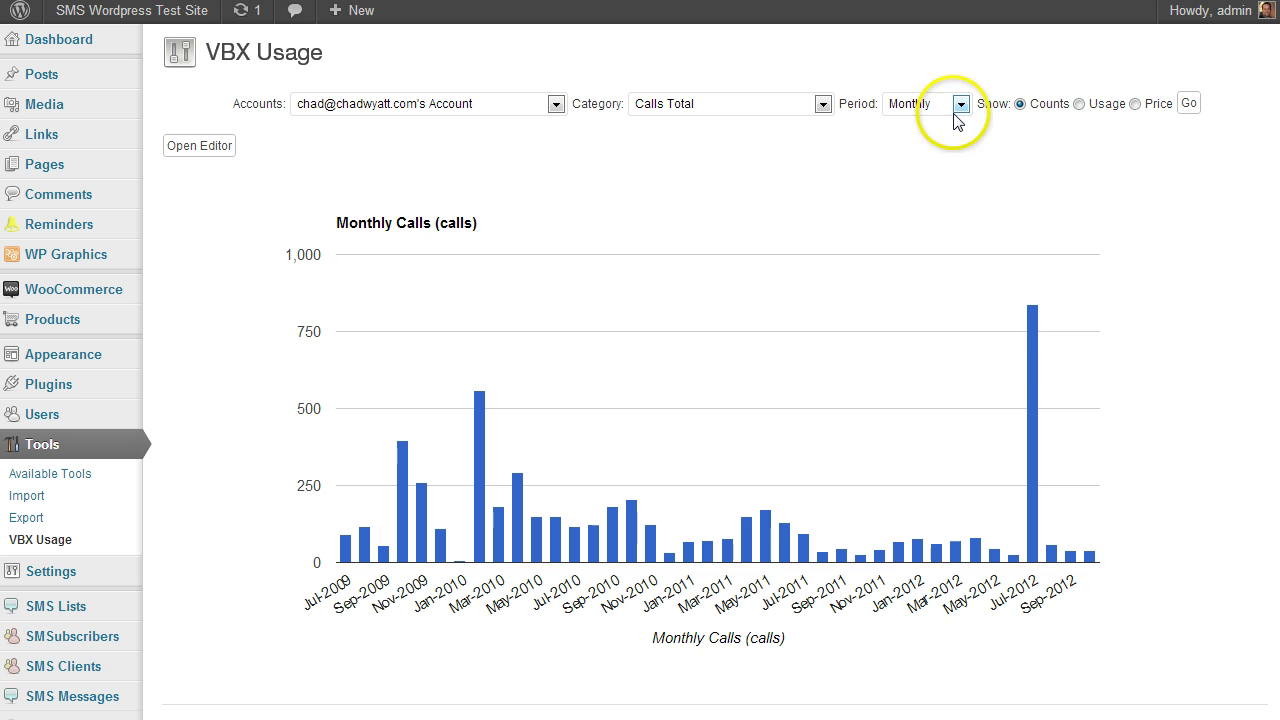
click(751, 104)
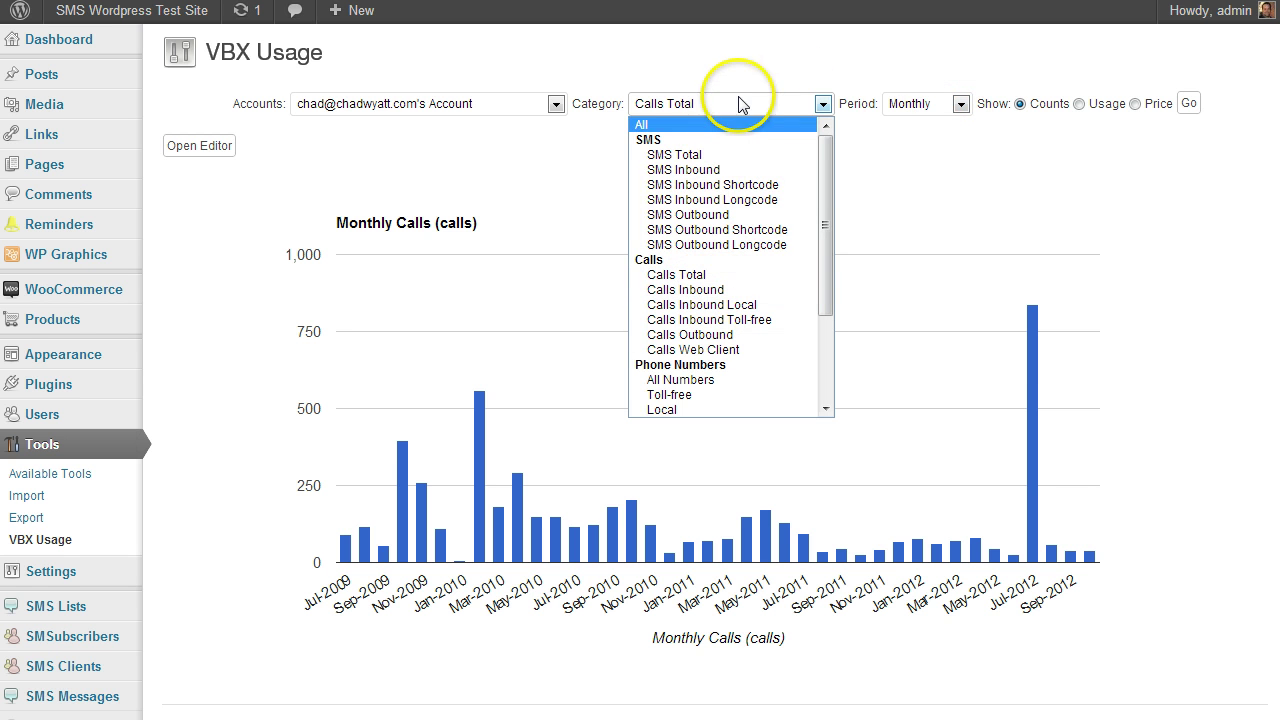
click(863, 50)
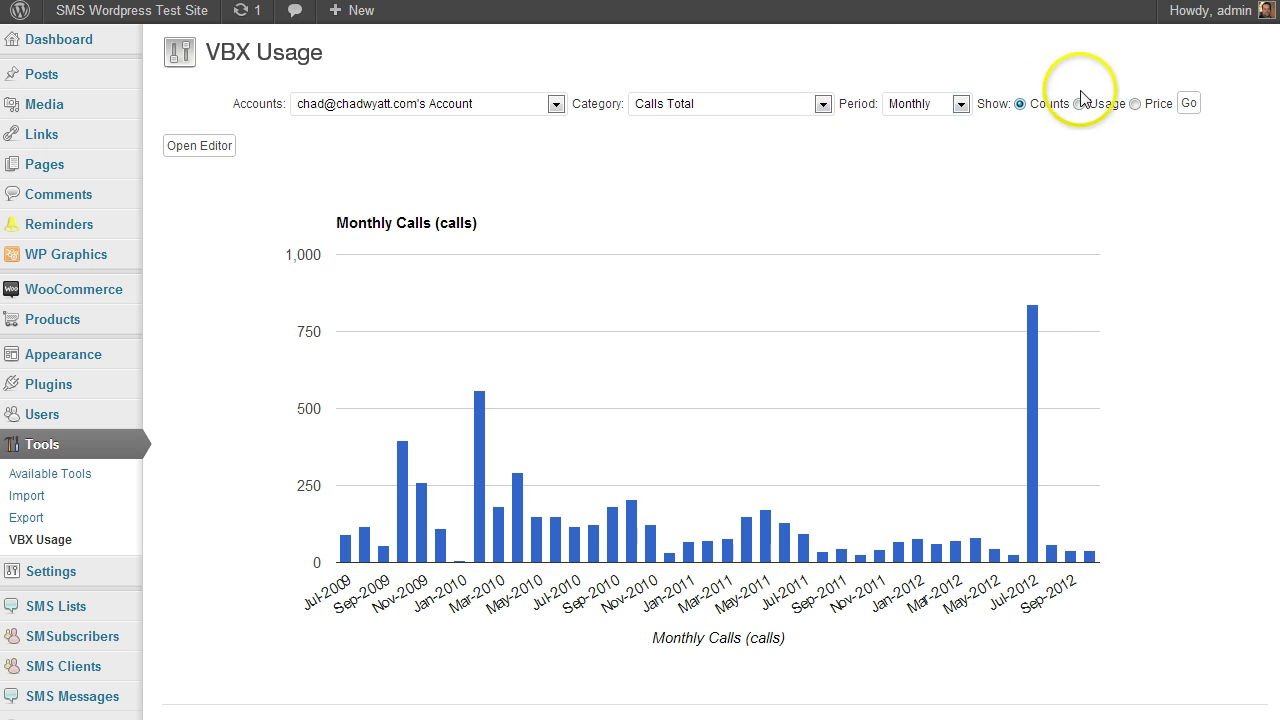
mouse_move(1035, 340)
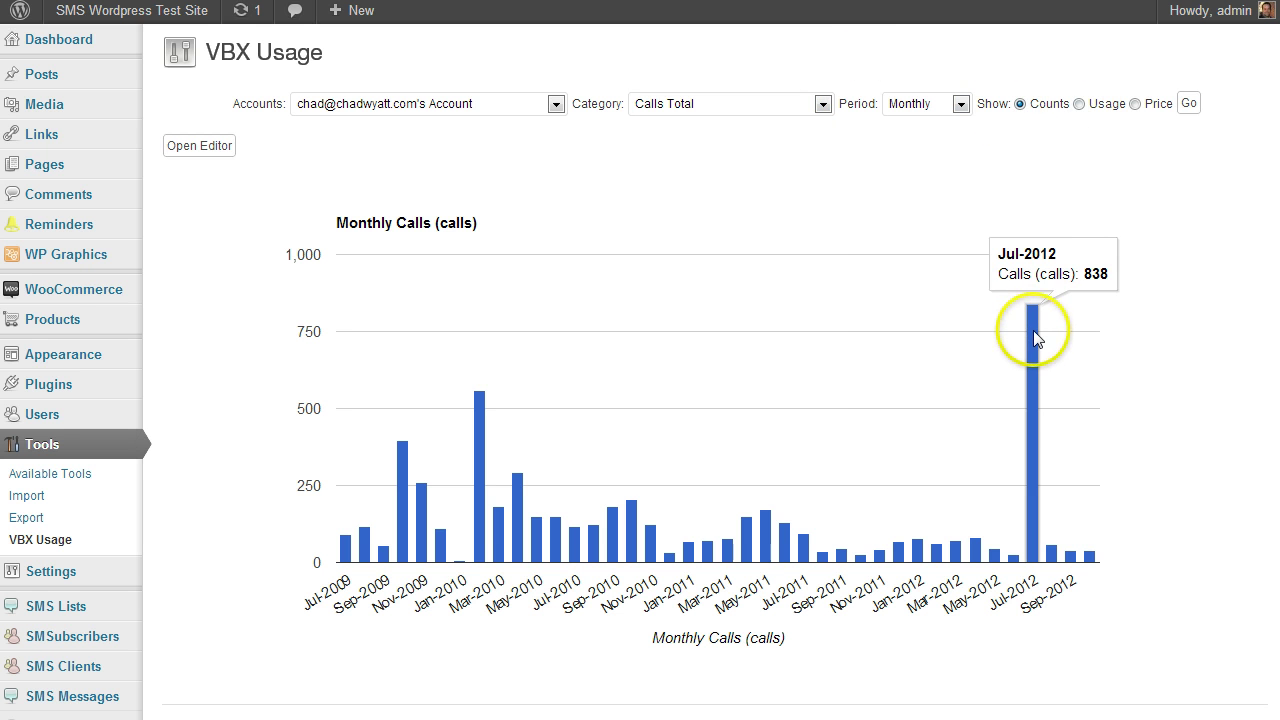
- Switch the monthly Calls Total chart to show usage and inspect the Jul-2012 bar
click(1079, 104)
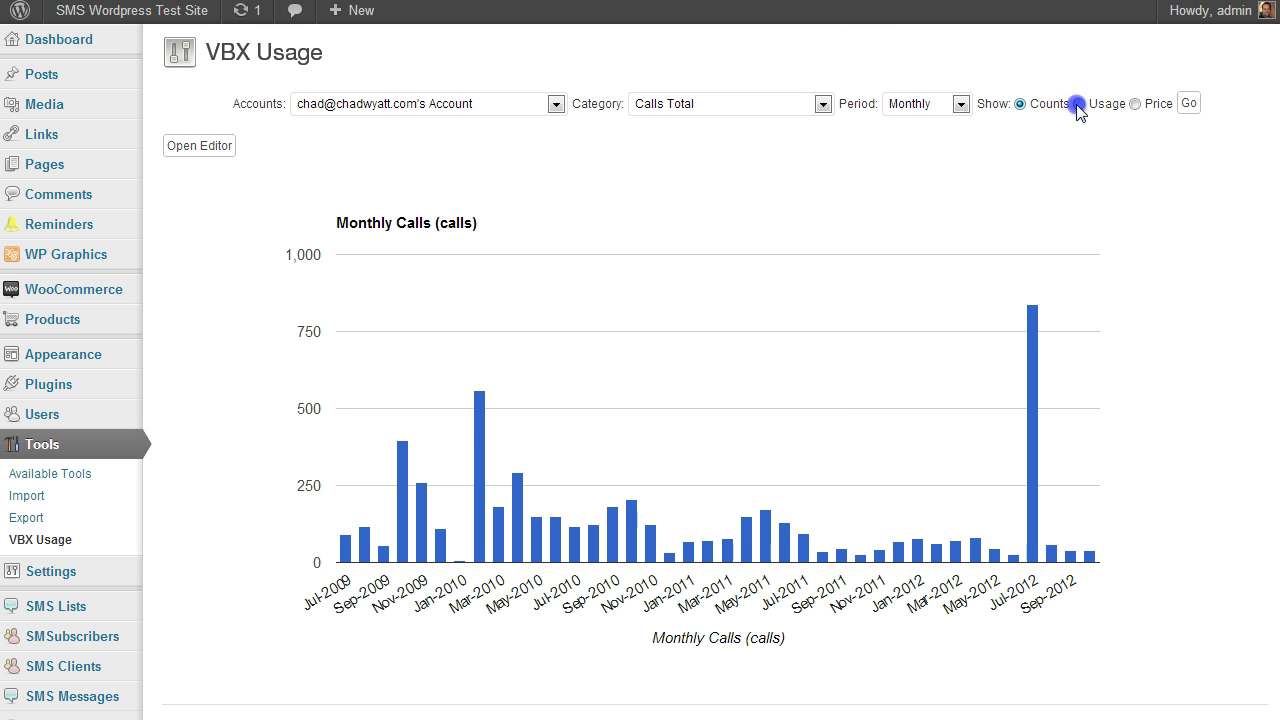
click(1189, 104)
mouse_move(1027, 312)
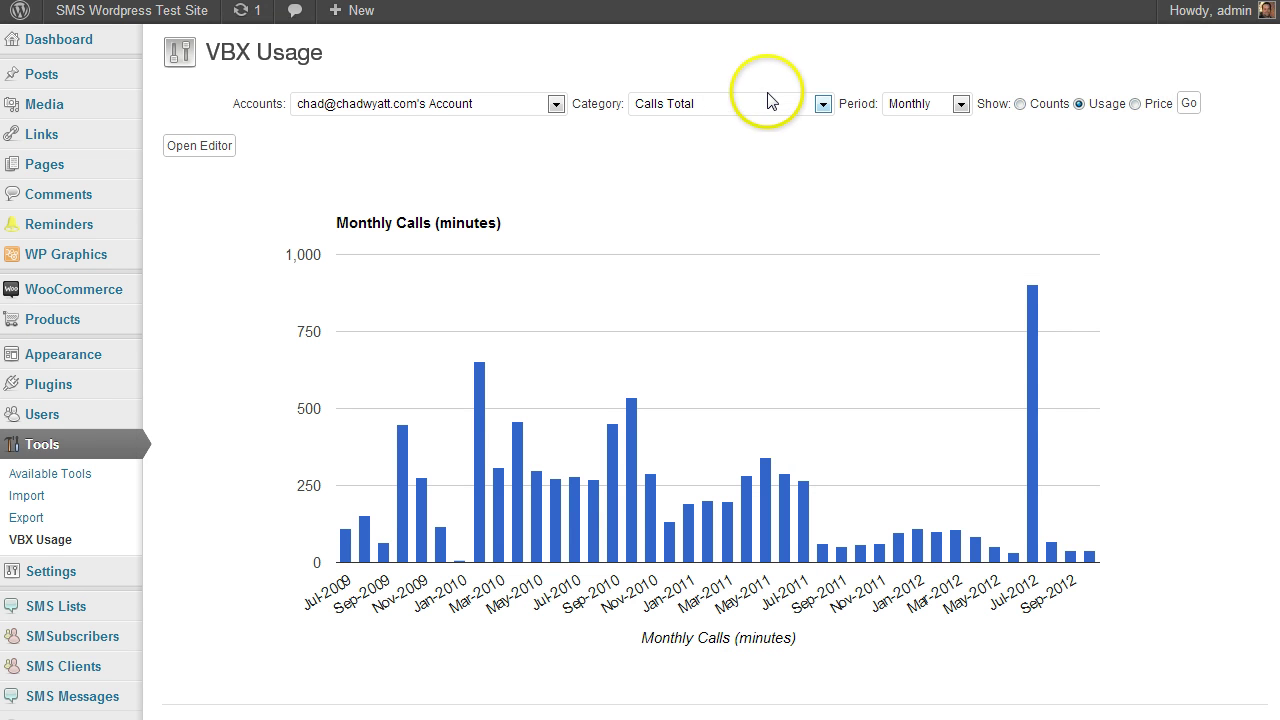
- Change the Calls Total usage chart to an area chart in the Chart Editor
click(205, 146)
click(358, 289)
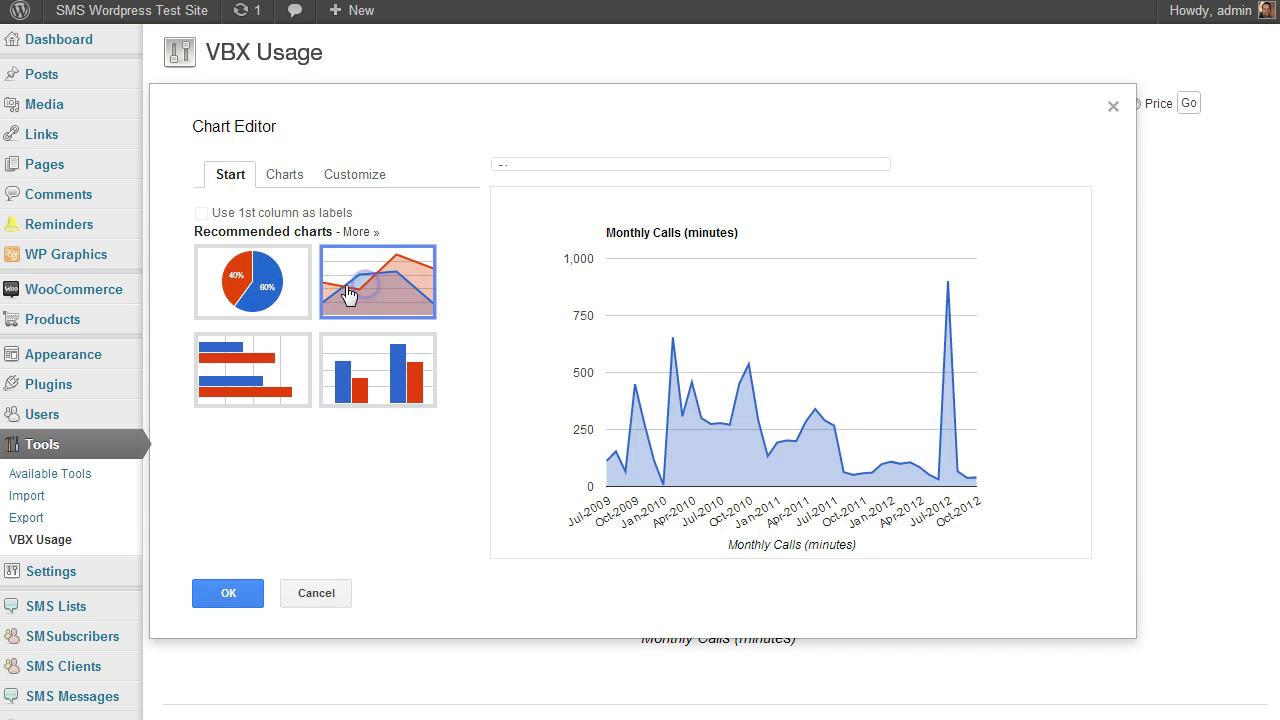
click(244, 596)
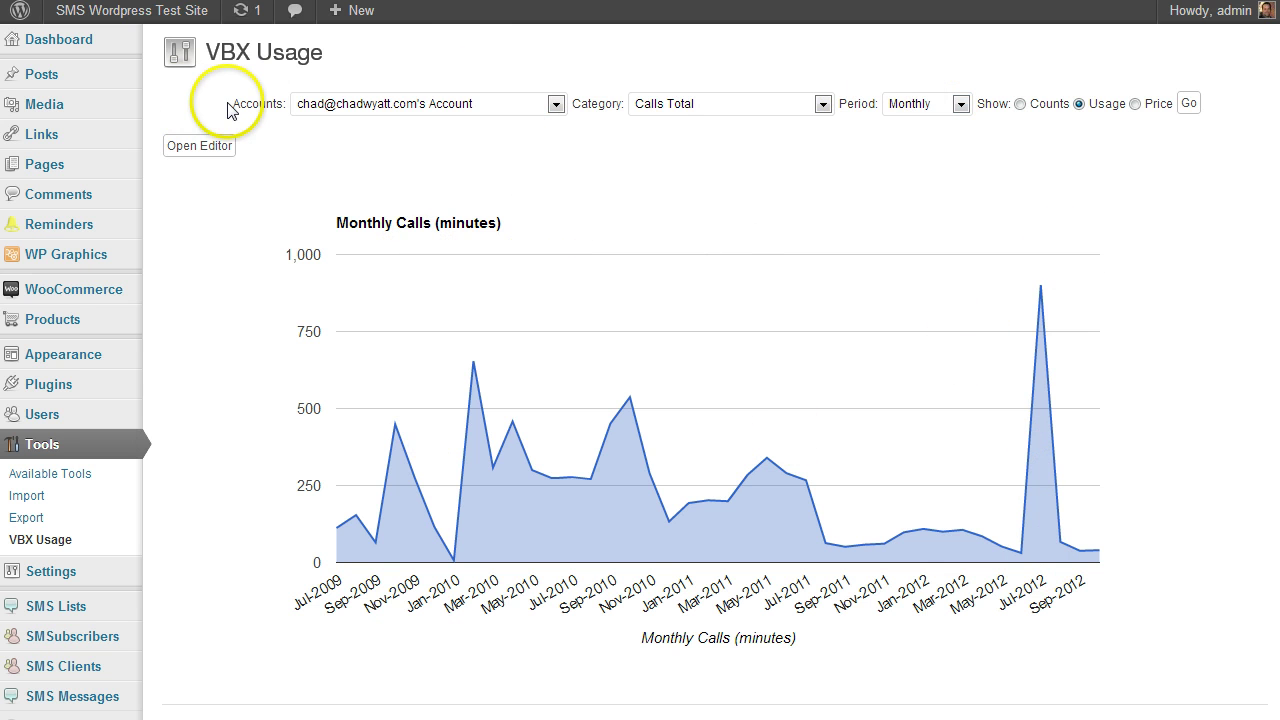
- Open the twowaysms user for editing and find the Twilio Usage Settings section of the profile
scroll(138, 403, down, 1)
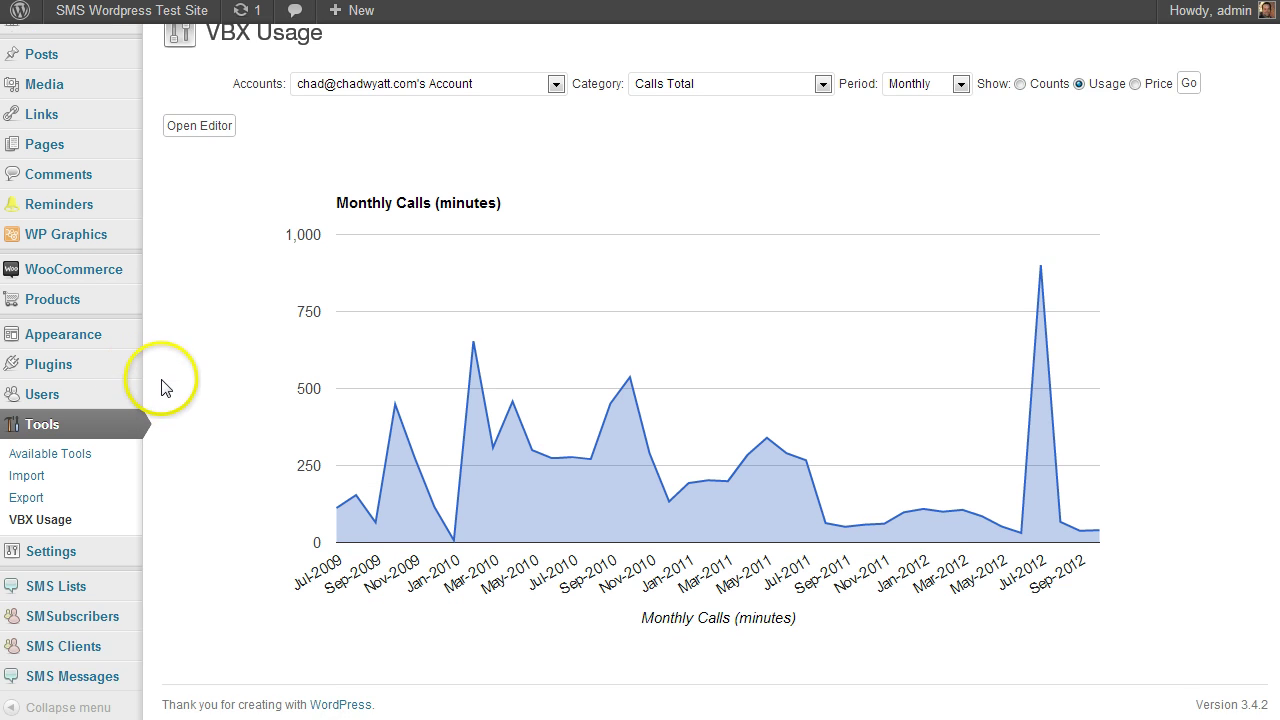
mouse_move(45, 396)
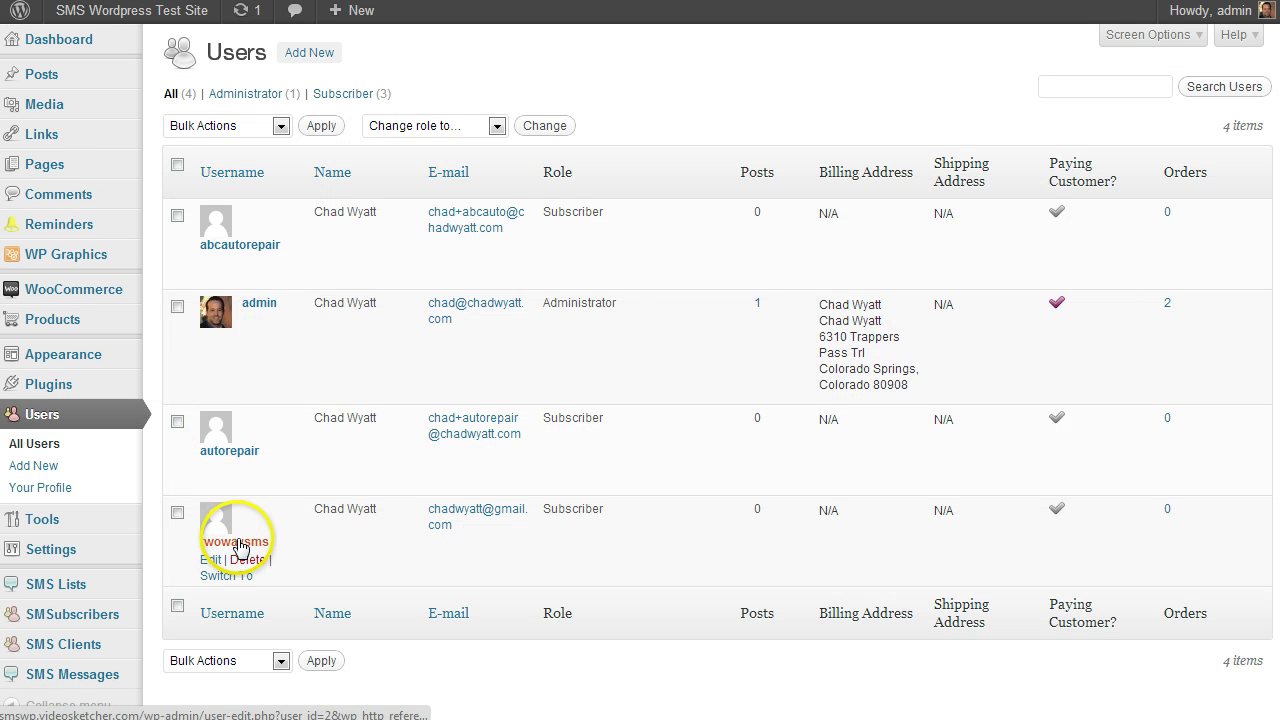
click(210, 559)
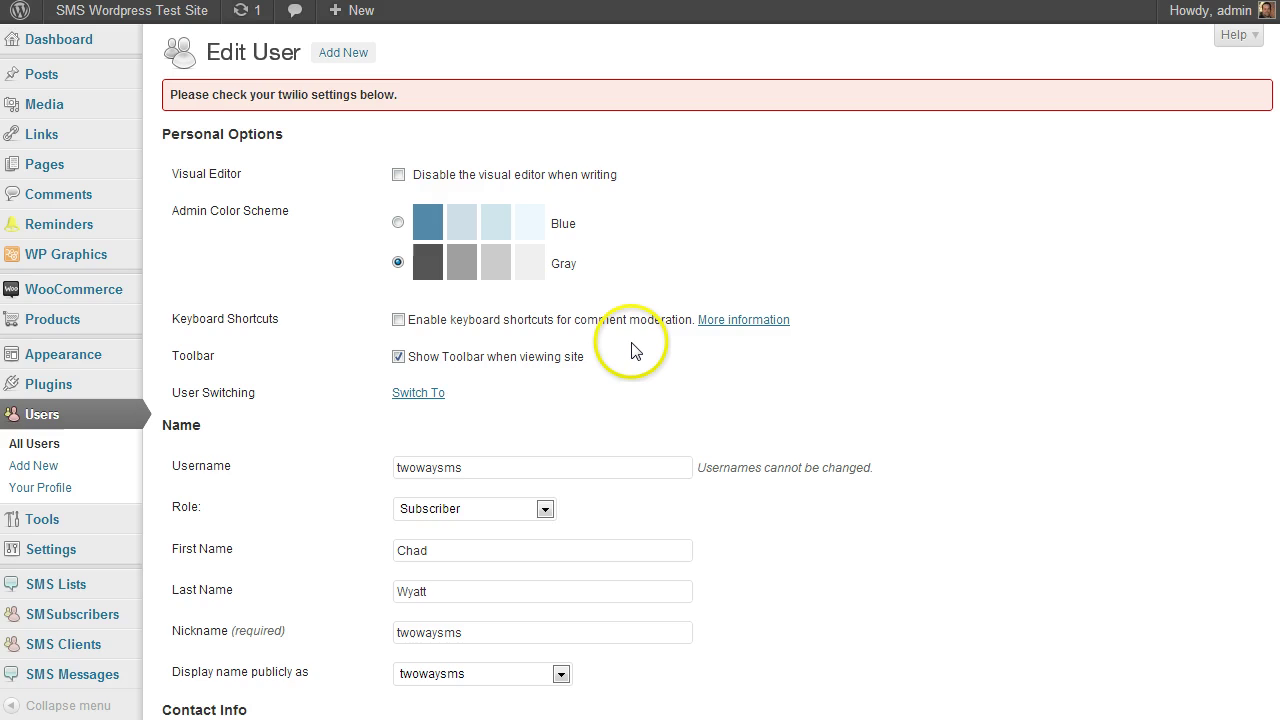
scroll(631, 352, down, 15)
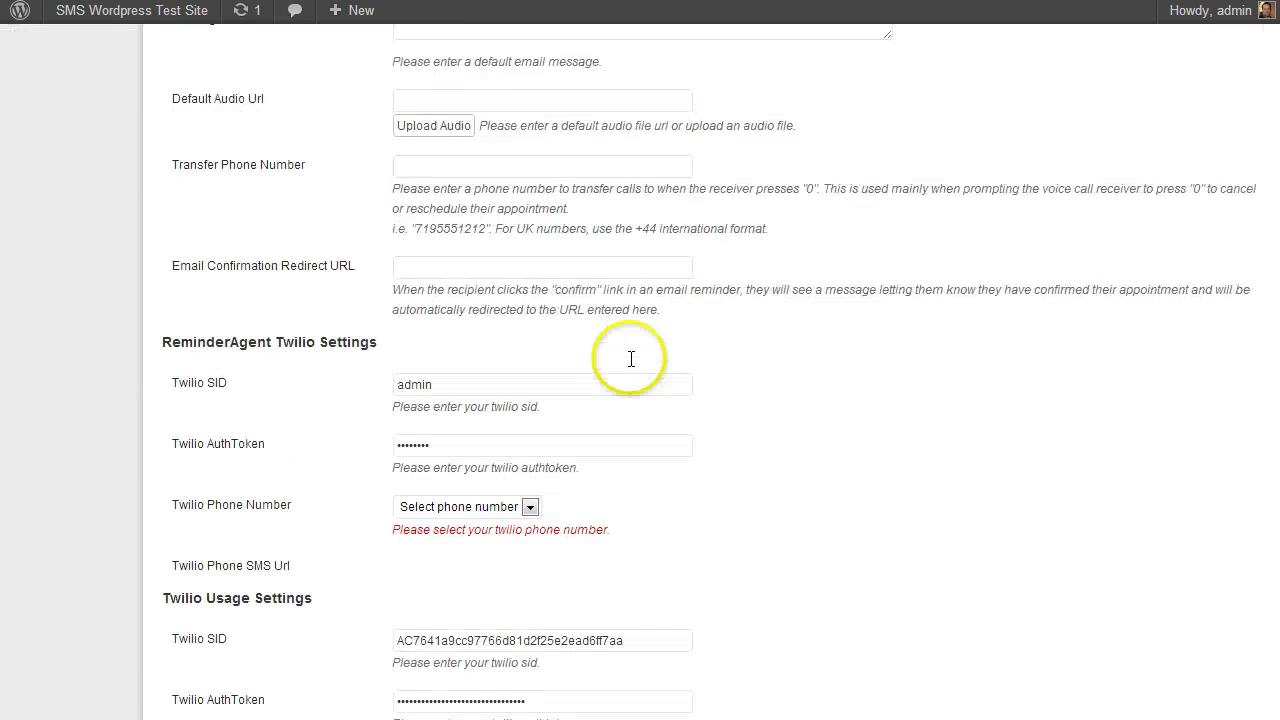
scroll(631, 358, down, 5)
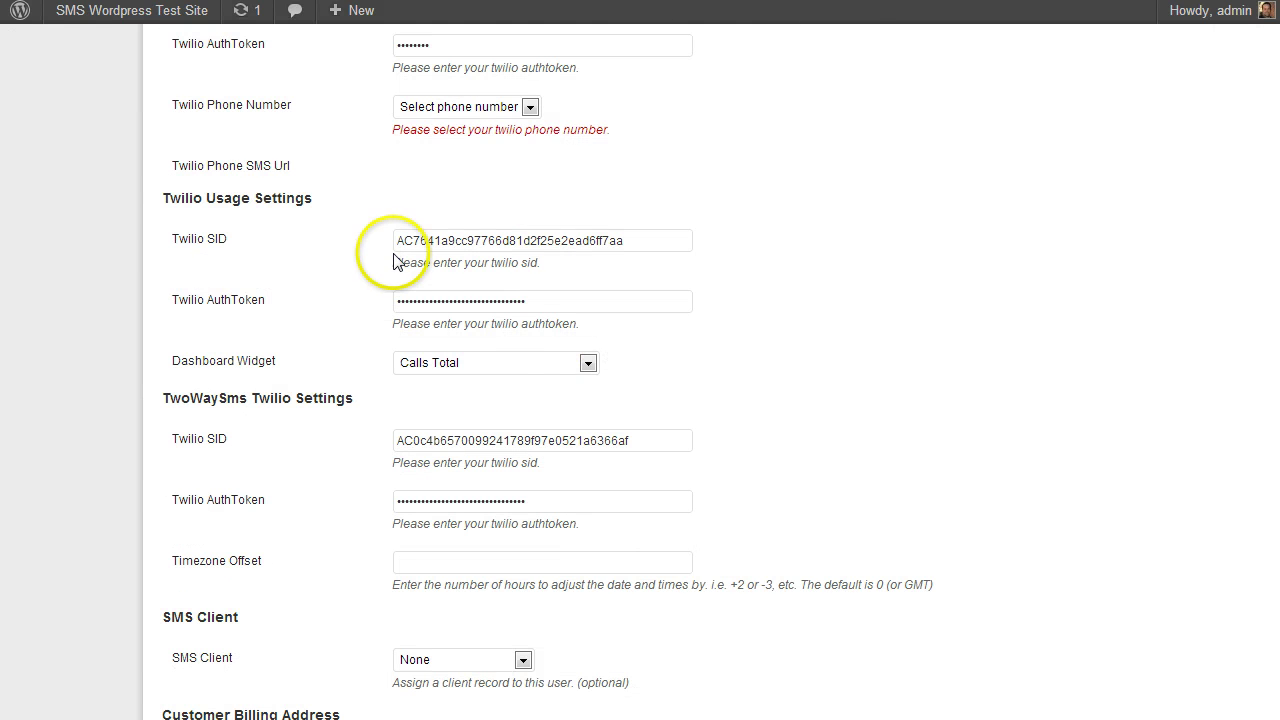
drag(181, 197, 323, 205)
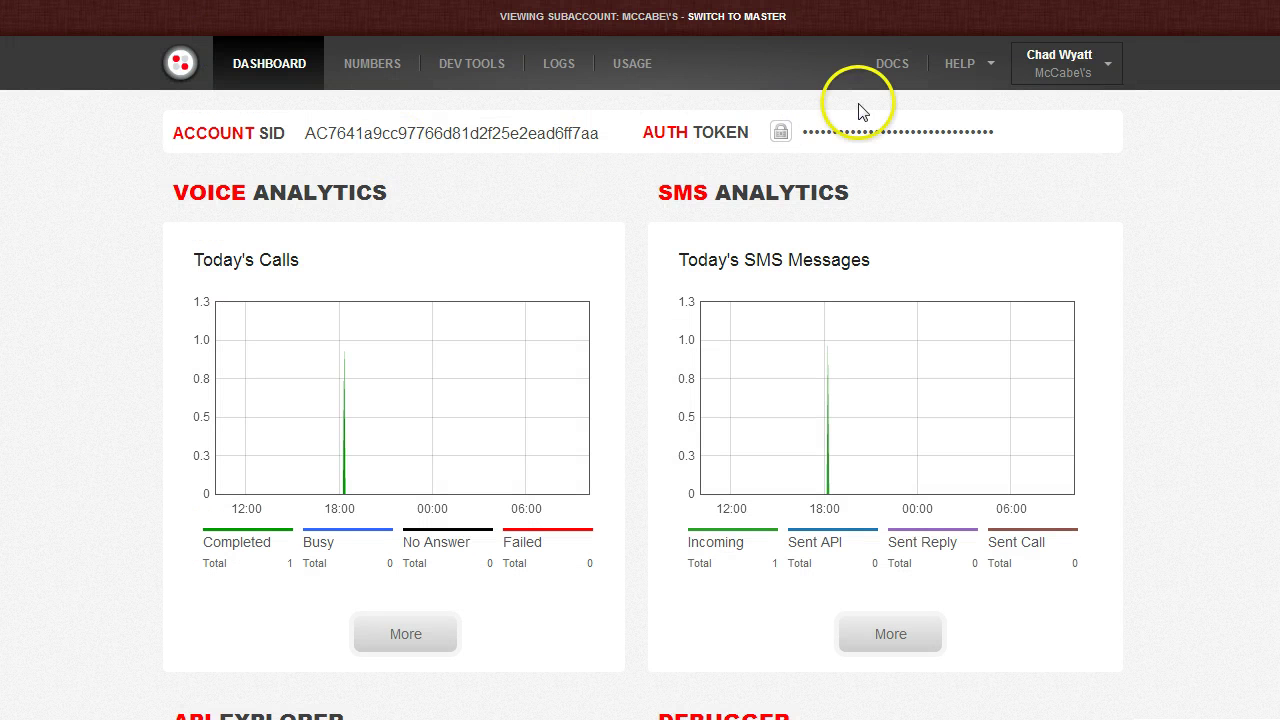
- Check the subaccount options in the Twilio account and the Dashboard Widget choices in the user's Twilio Usage Settings
click(1030, 68)
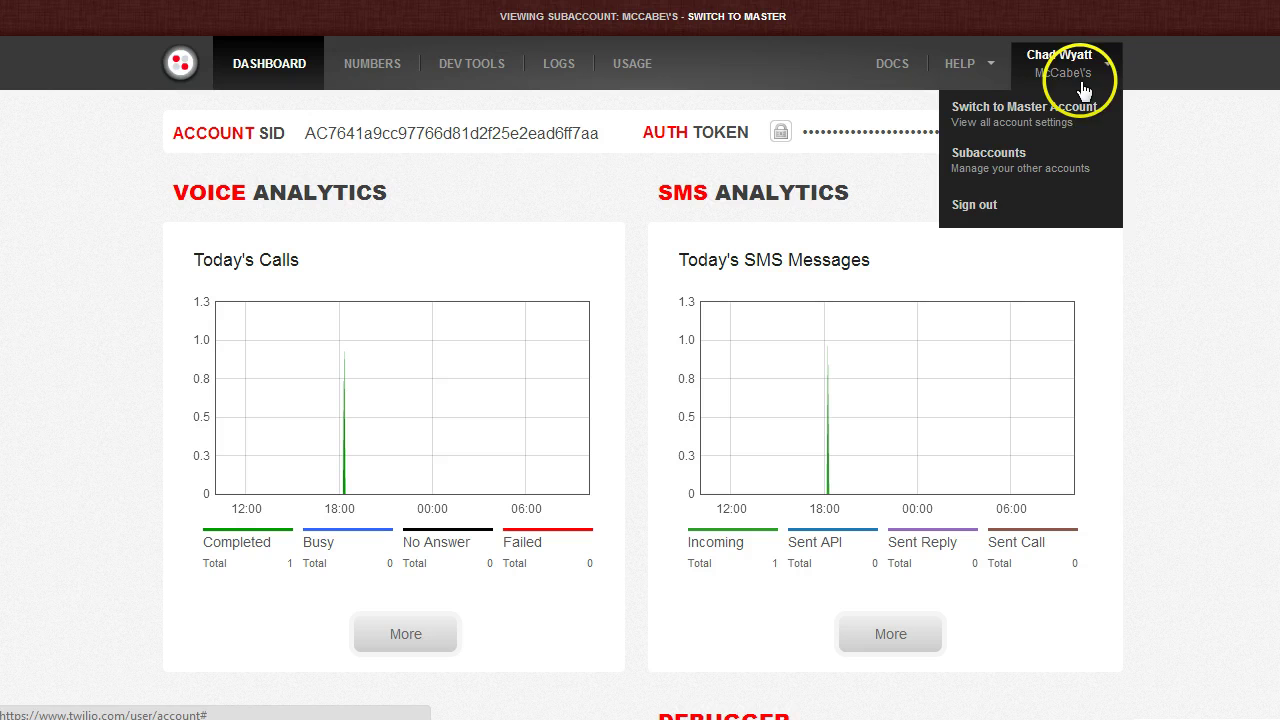
click(1194, 137)
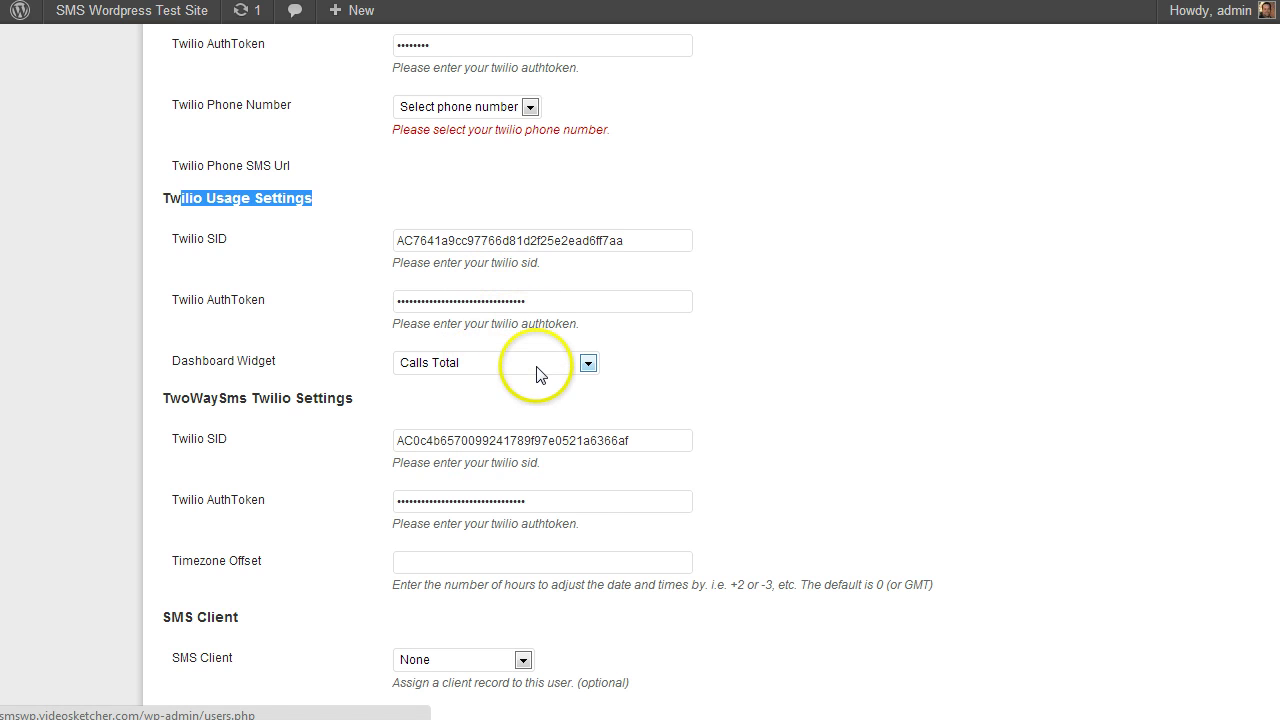
click(537, 363)
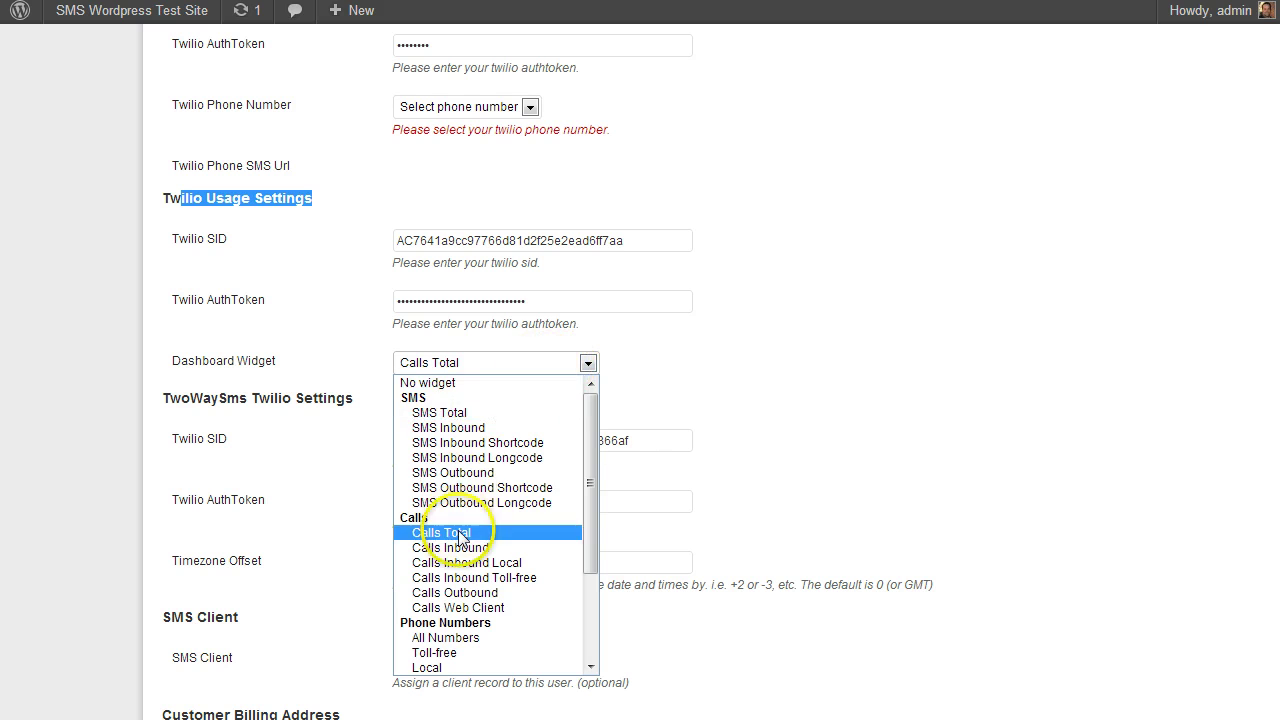
click(700, 370)
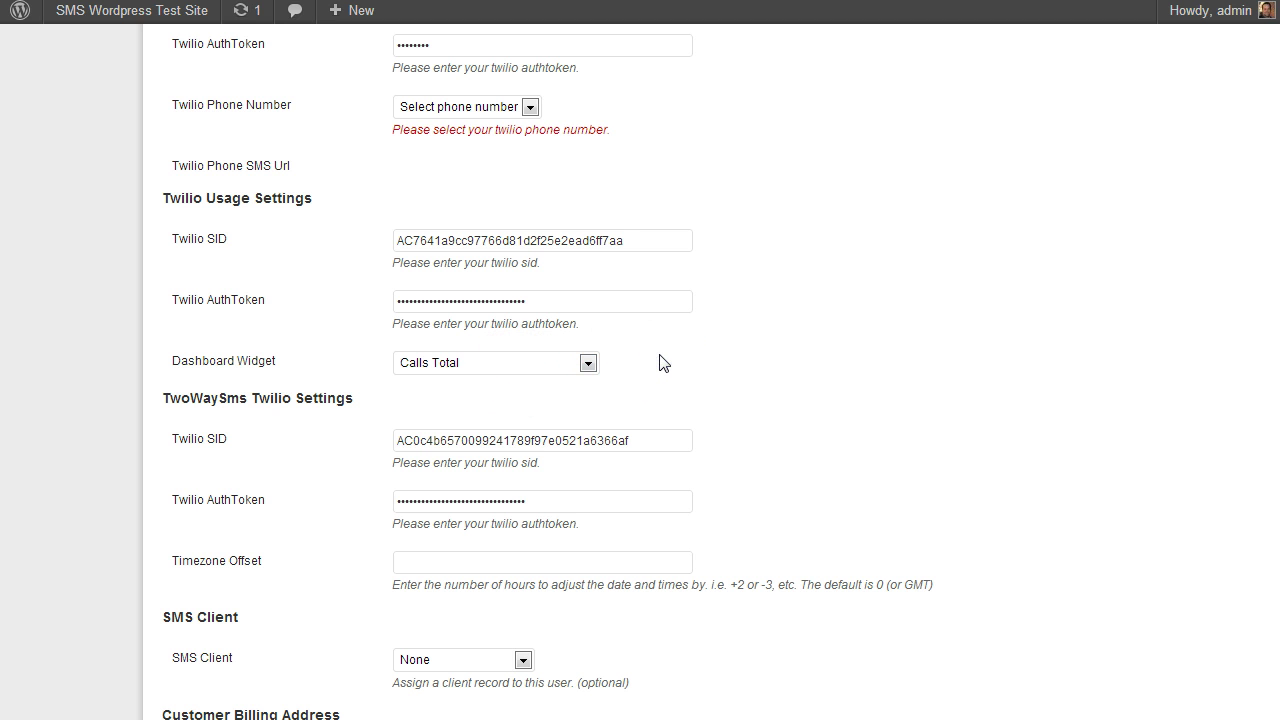
- Switch to the twowaysms user and inspect the monthly calls chart in that user's VBX Usage widget
scroll(632, 359, up, 15)
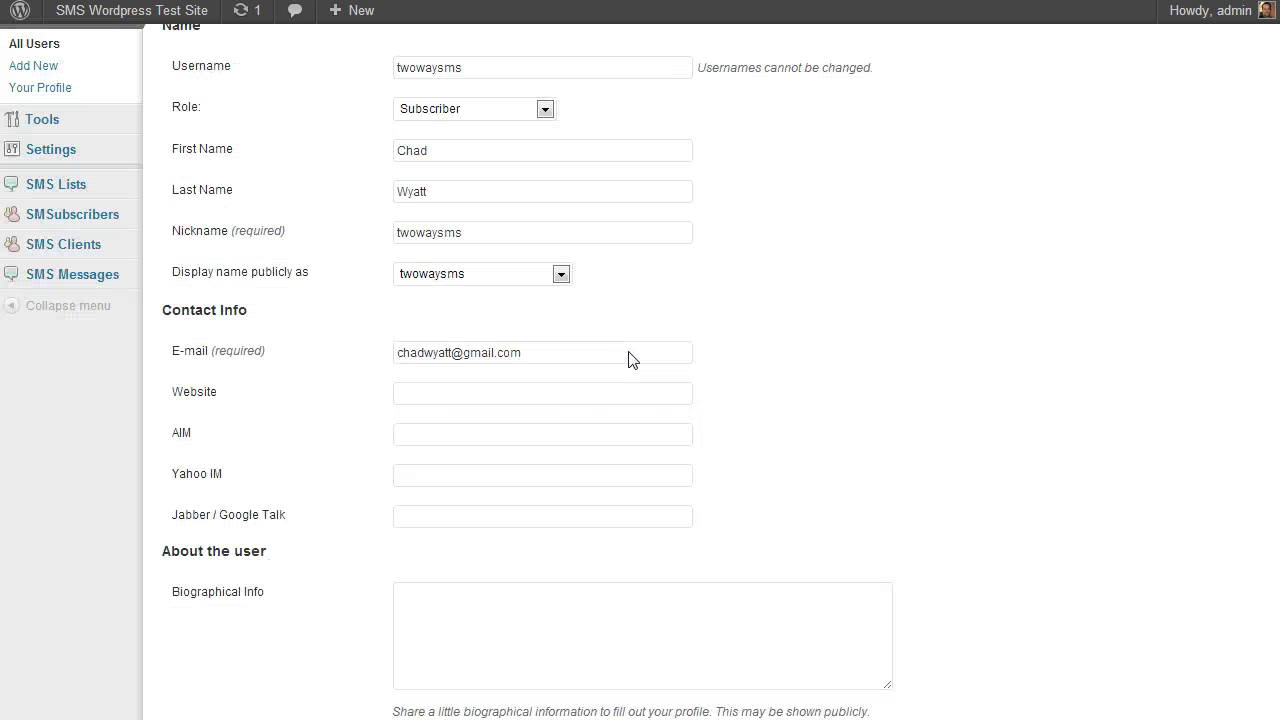
click(436, 395)
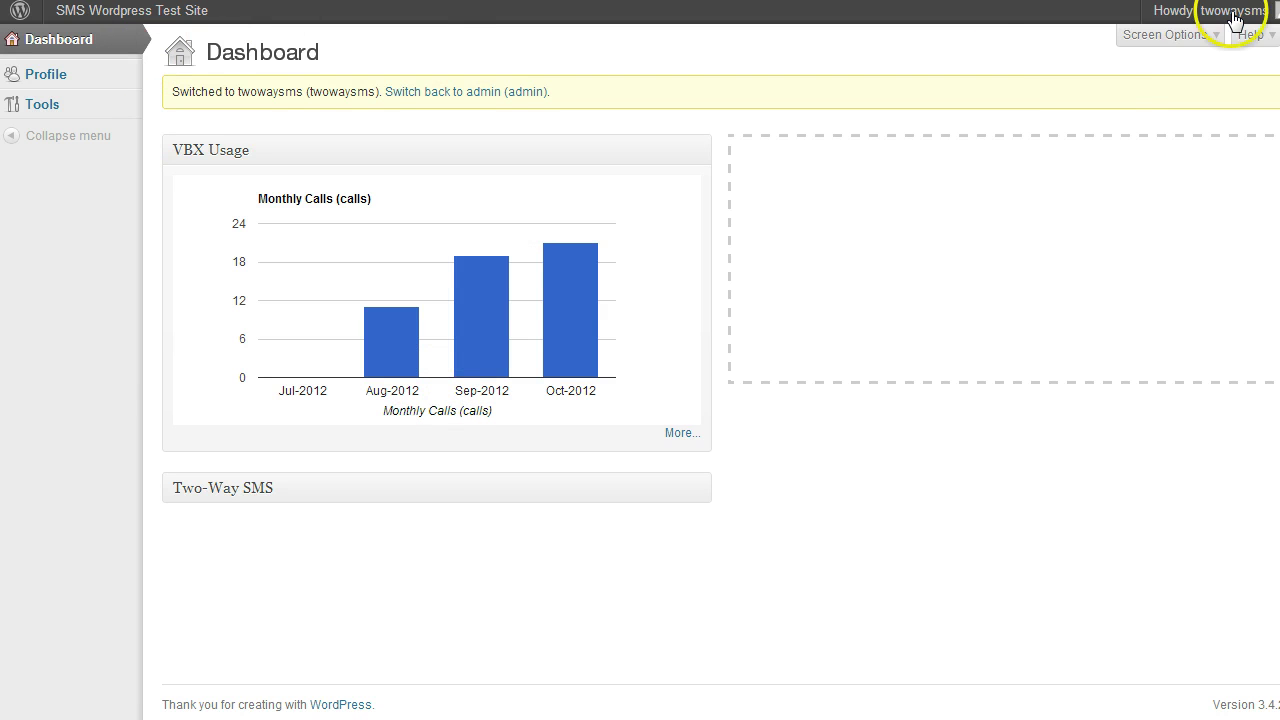
mouse_move(1235, 20)
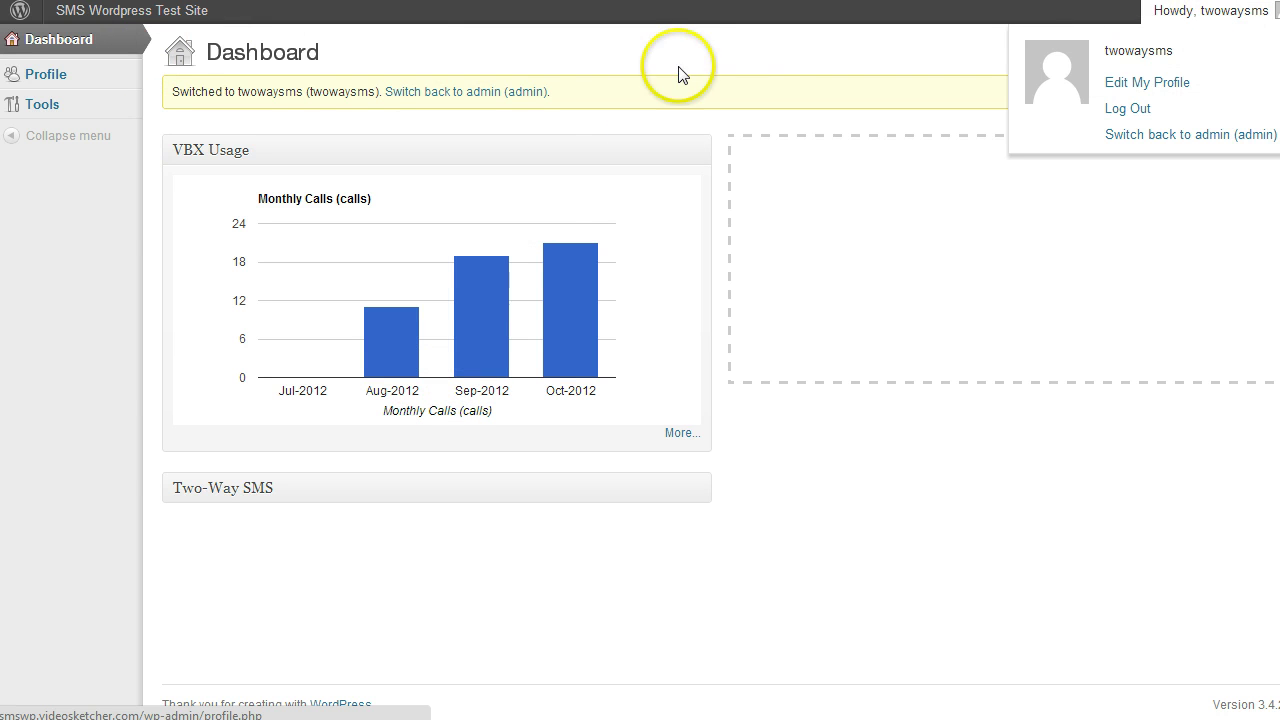
mouse_move(583, 355)
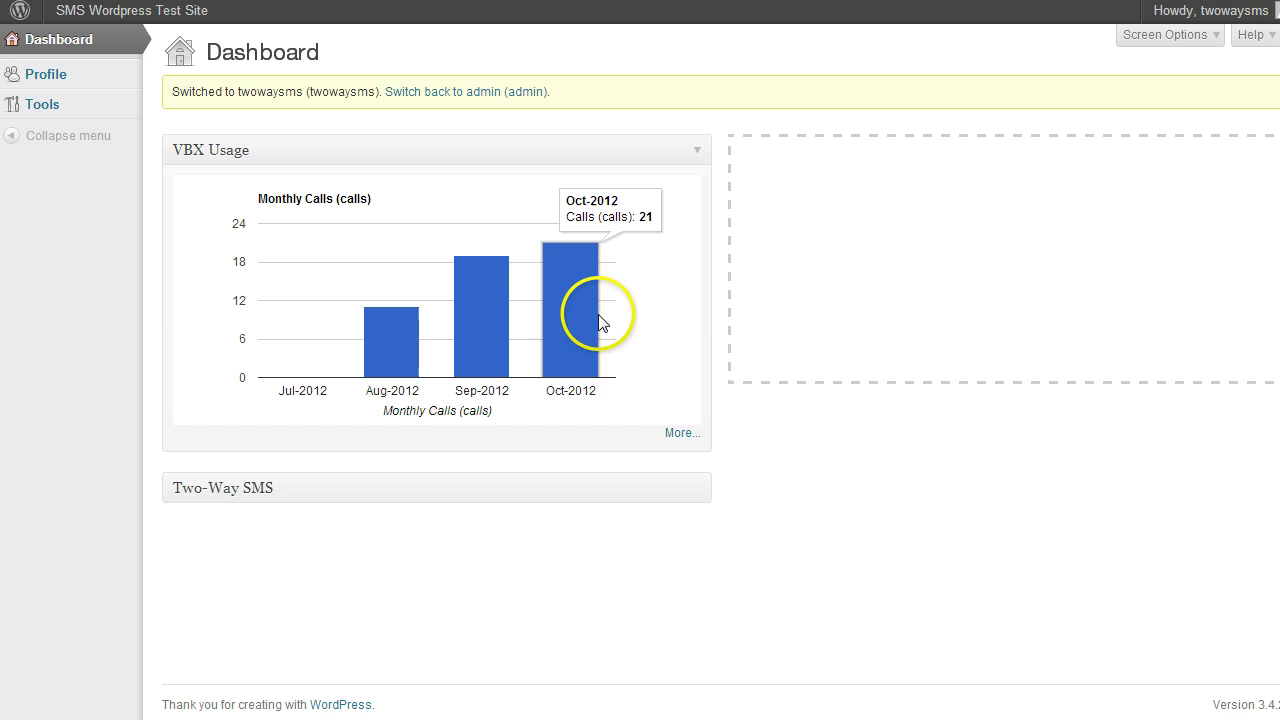
- Open the full VBX Usage report from the dashboard widget and chart the Calls Total category by Usage
click(680, 436)
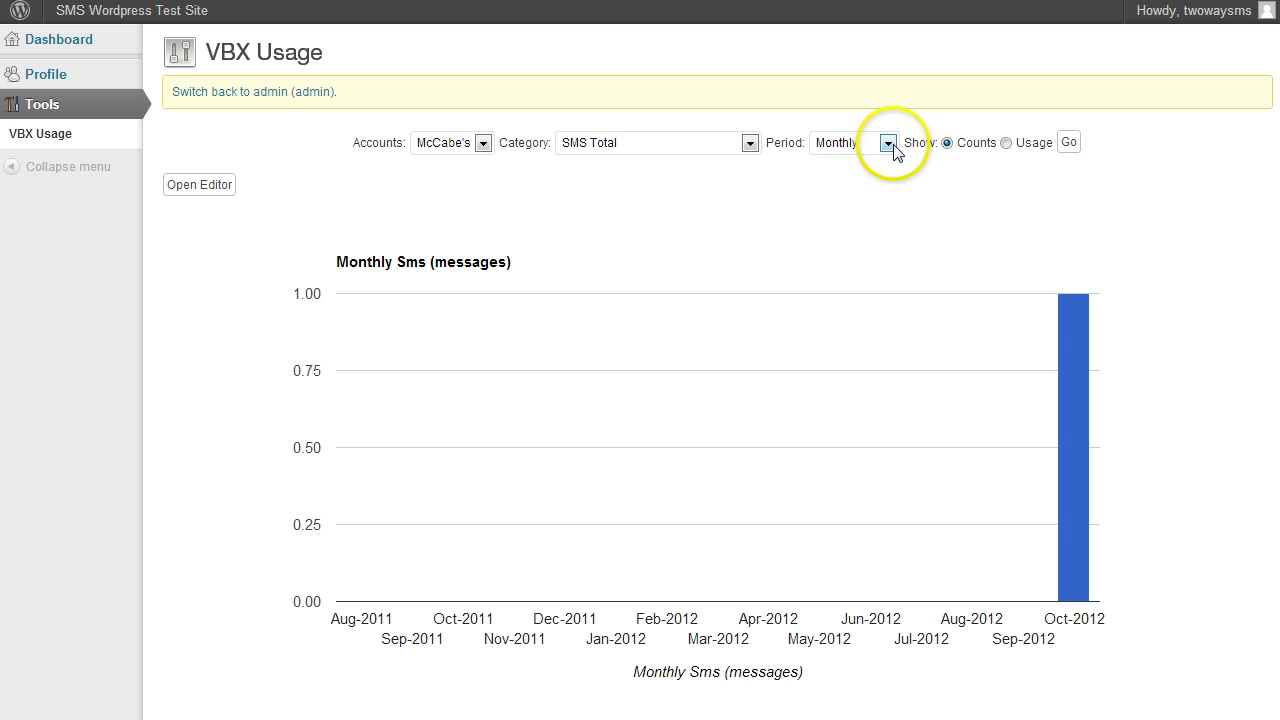
mouse_move(1074, 337)
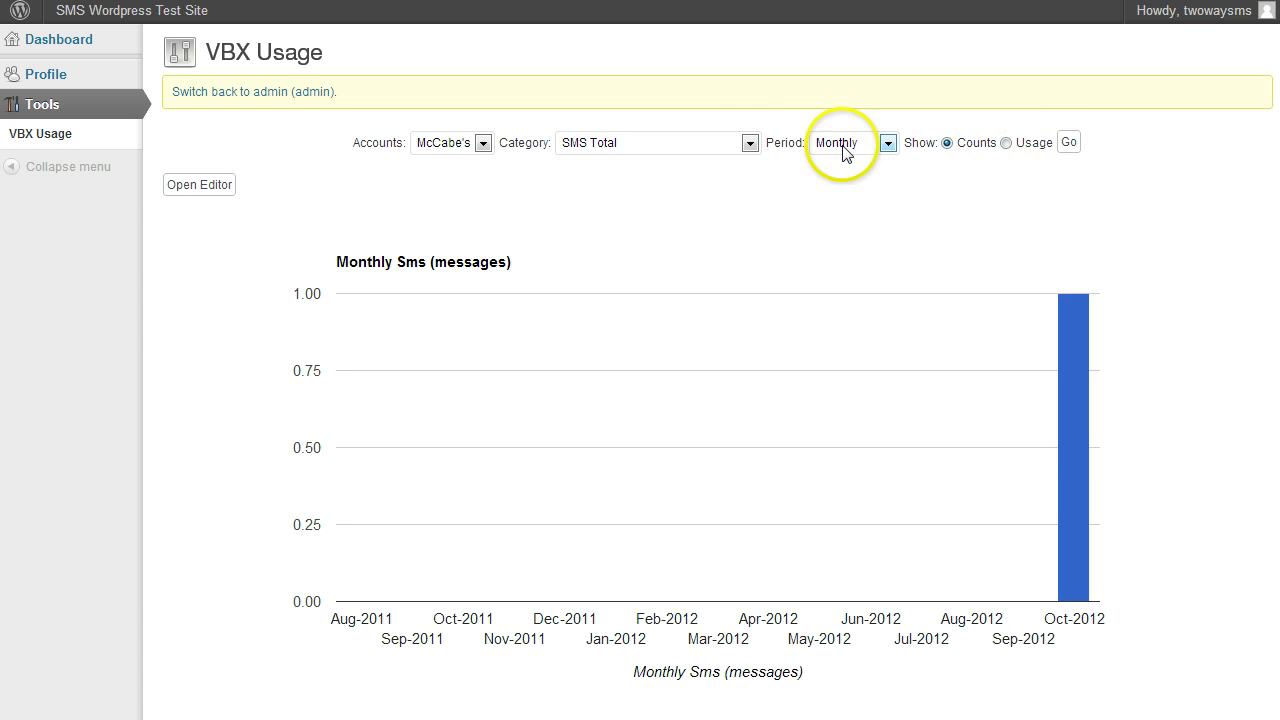
click(748, 143)
click(633, 299)
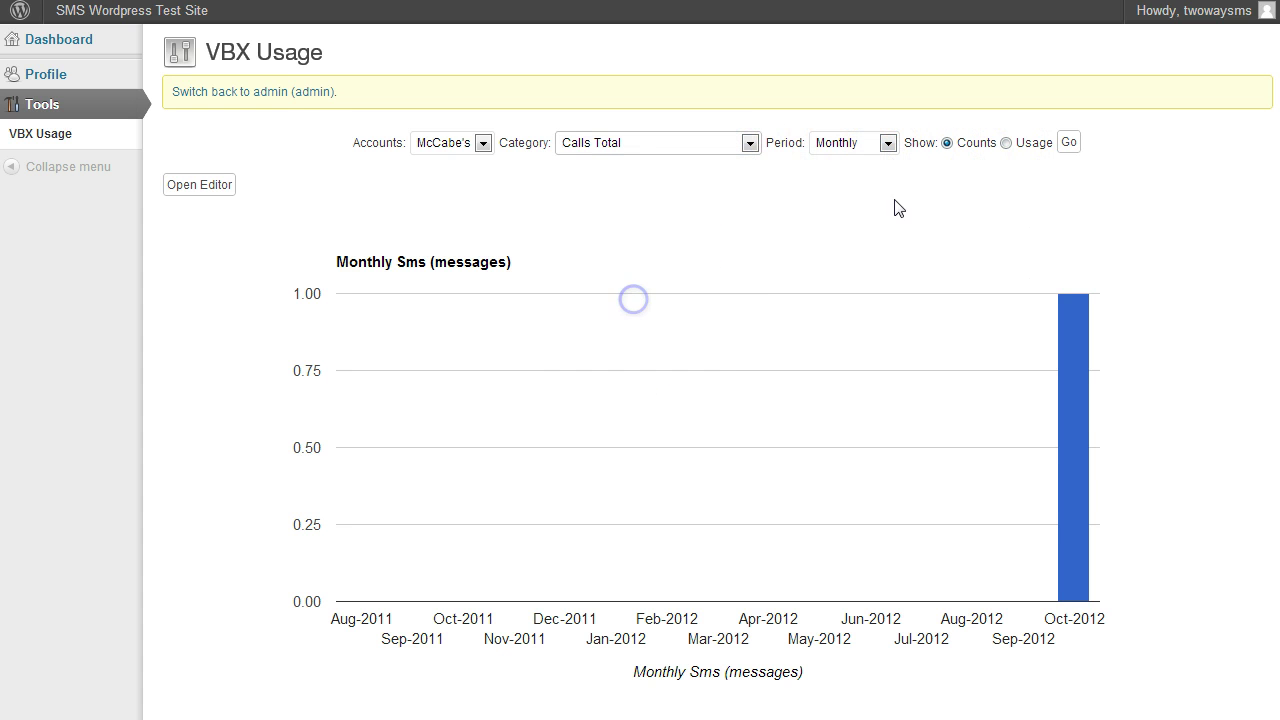
click(1071, 144)
click(1007, 143)
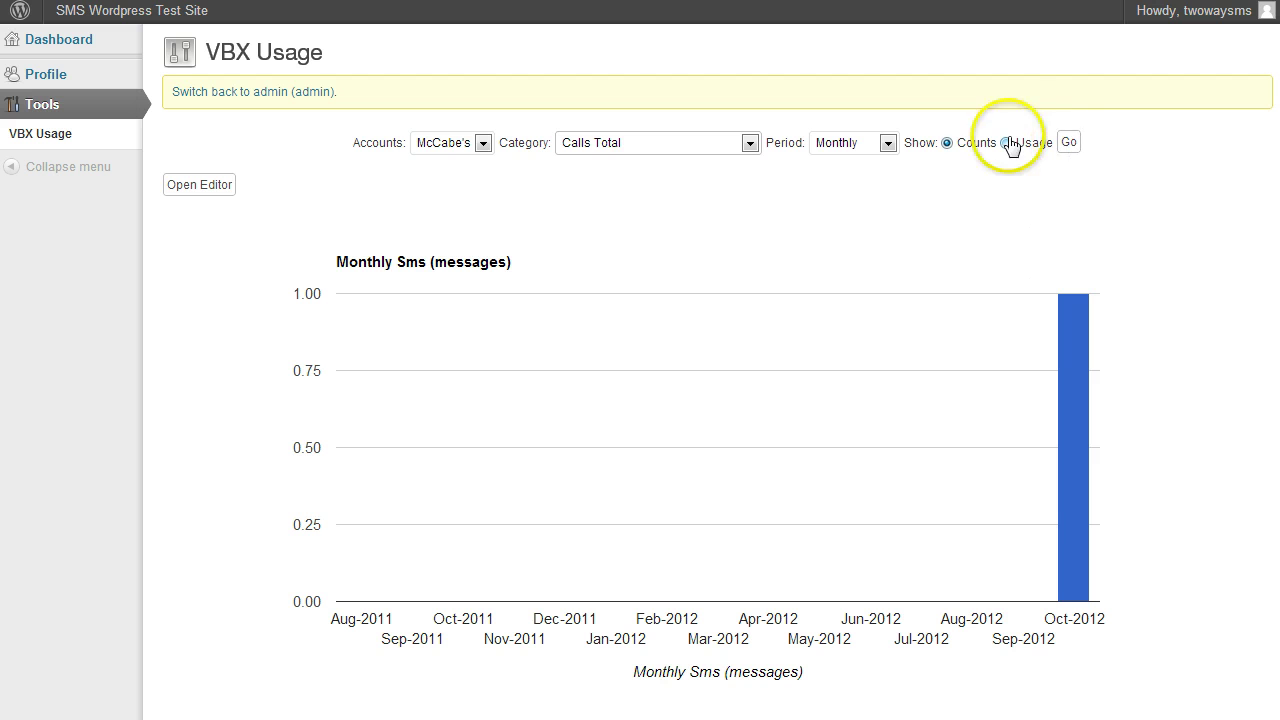
click(1068, 143)
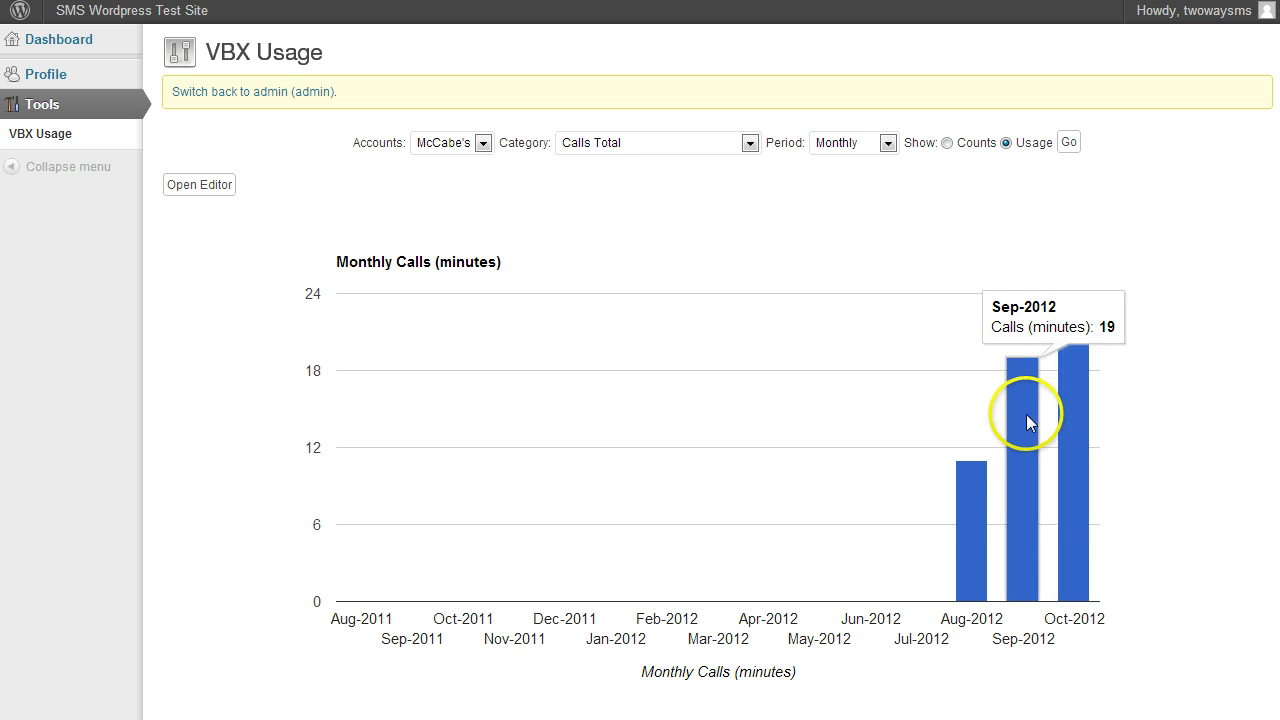
mouse_move(958, 505)
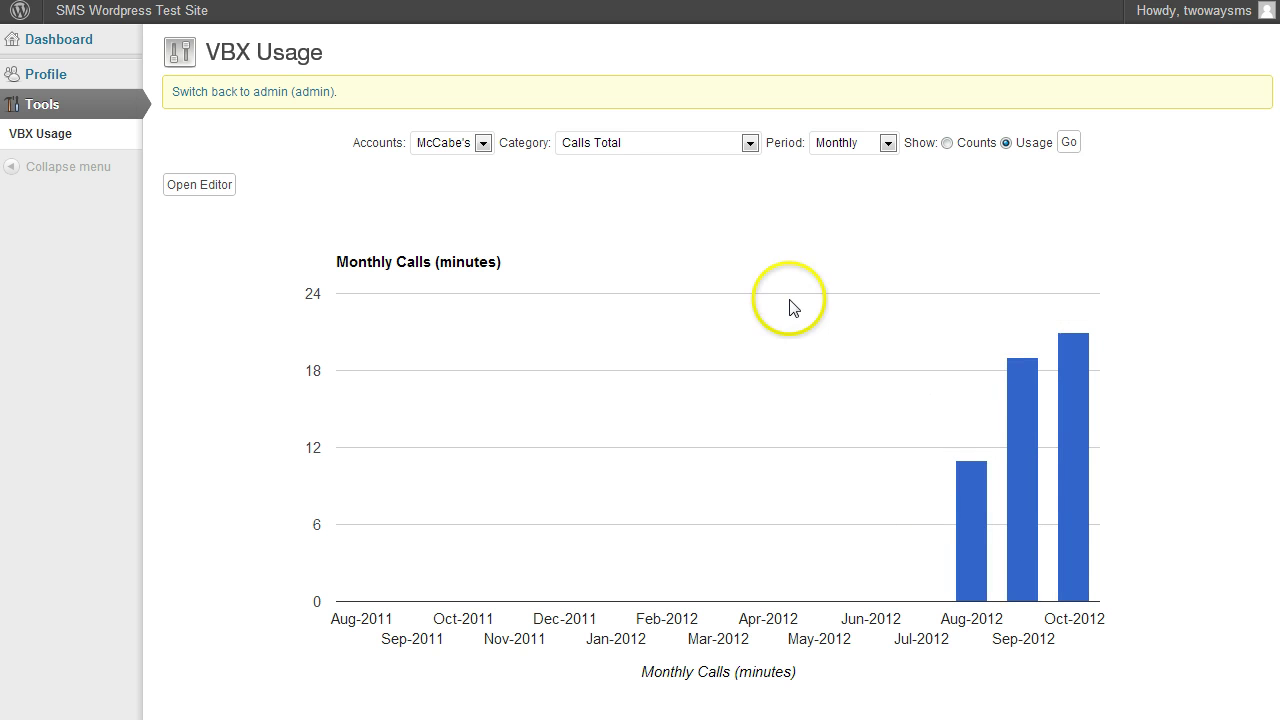
- Show the Calls Total usage by Daily period and check the daily bars and the available report categories
click(855, 144)
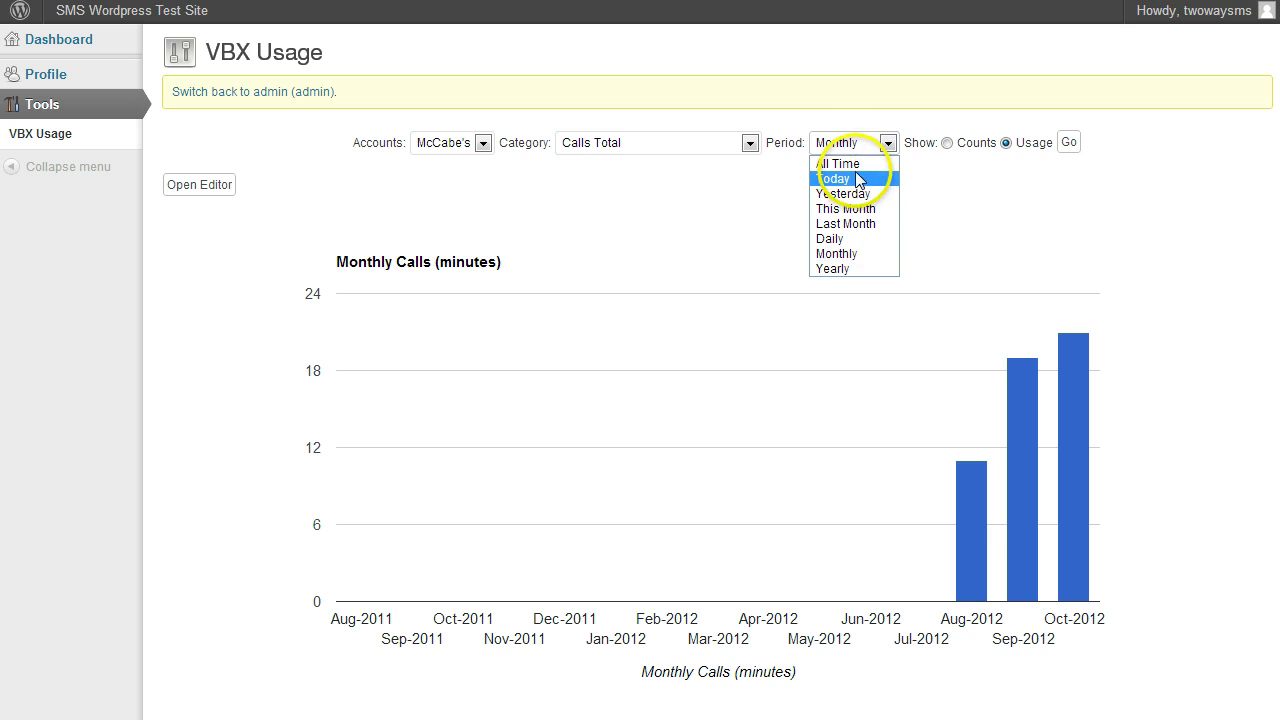
click(853, 243)
click(1068, 142)
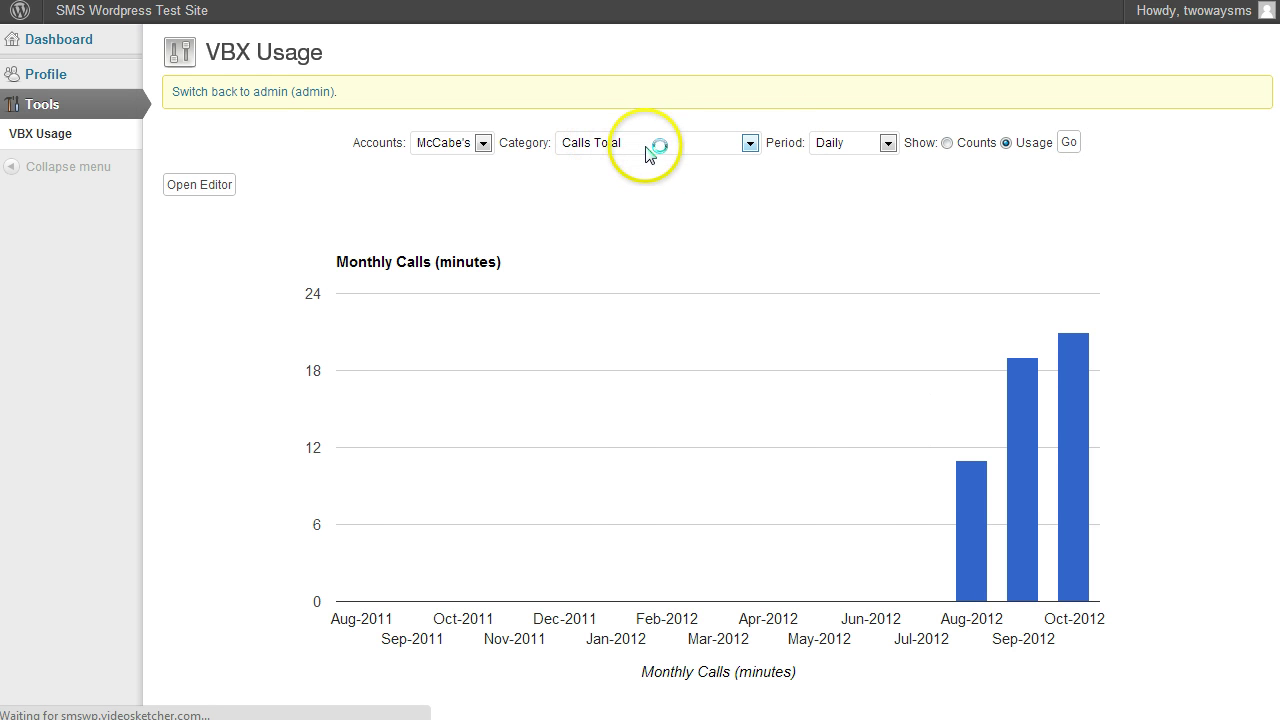
mouse_move(1066, 558)
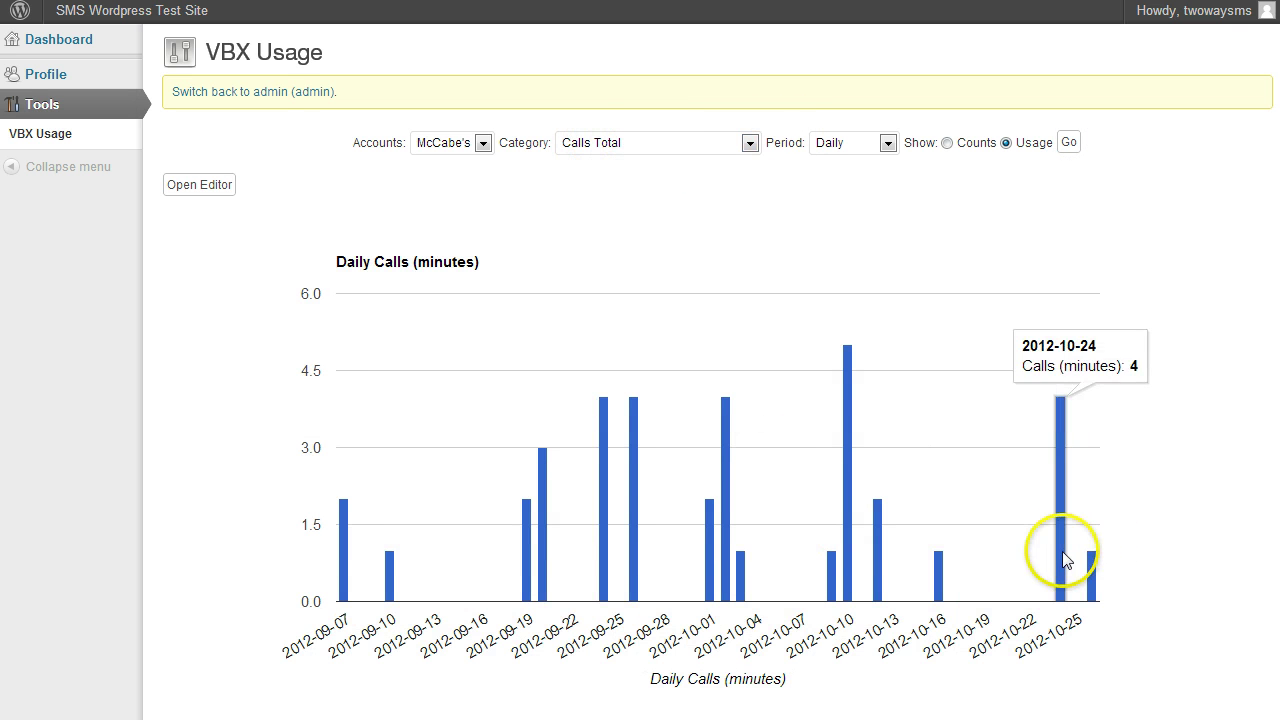
click(749, 143)
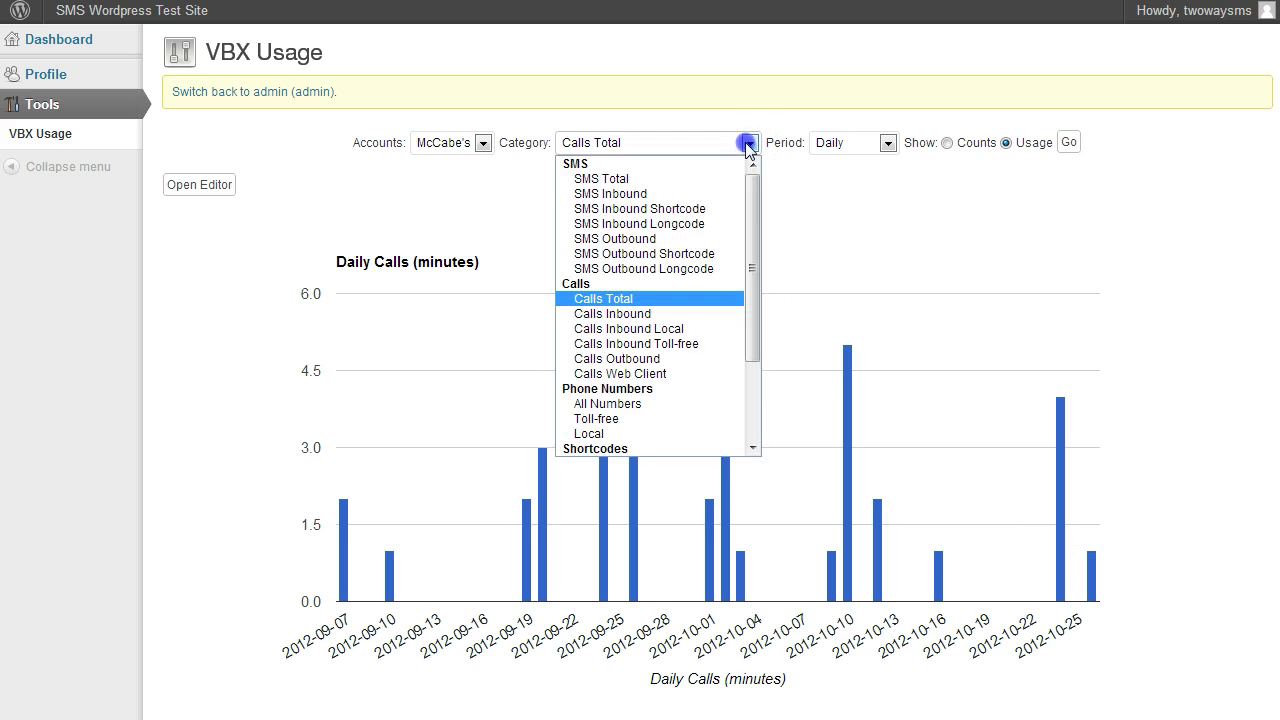
click(749, 145)
- Try the area, bar and pie chart types for the Daily Calls chart in the Chart Editor and discard the changes
click(220, 190)
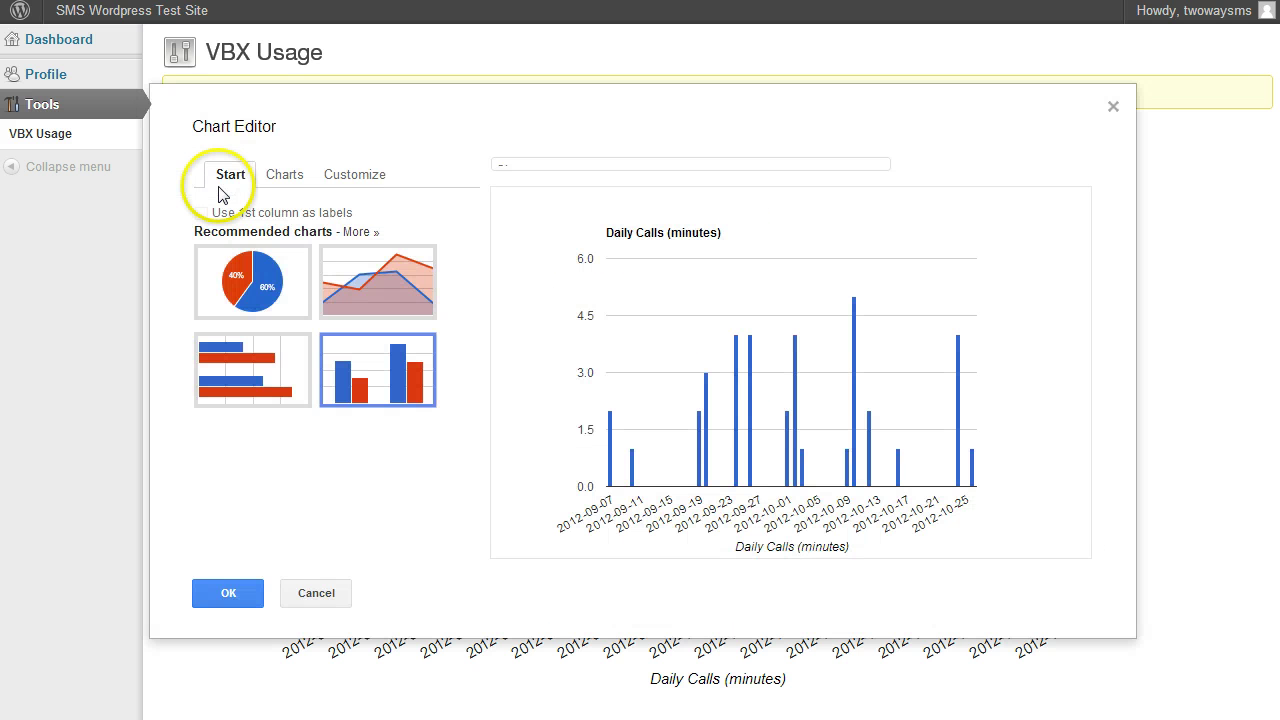
click(364, 292)
click(250, 375)
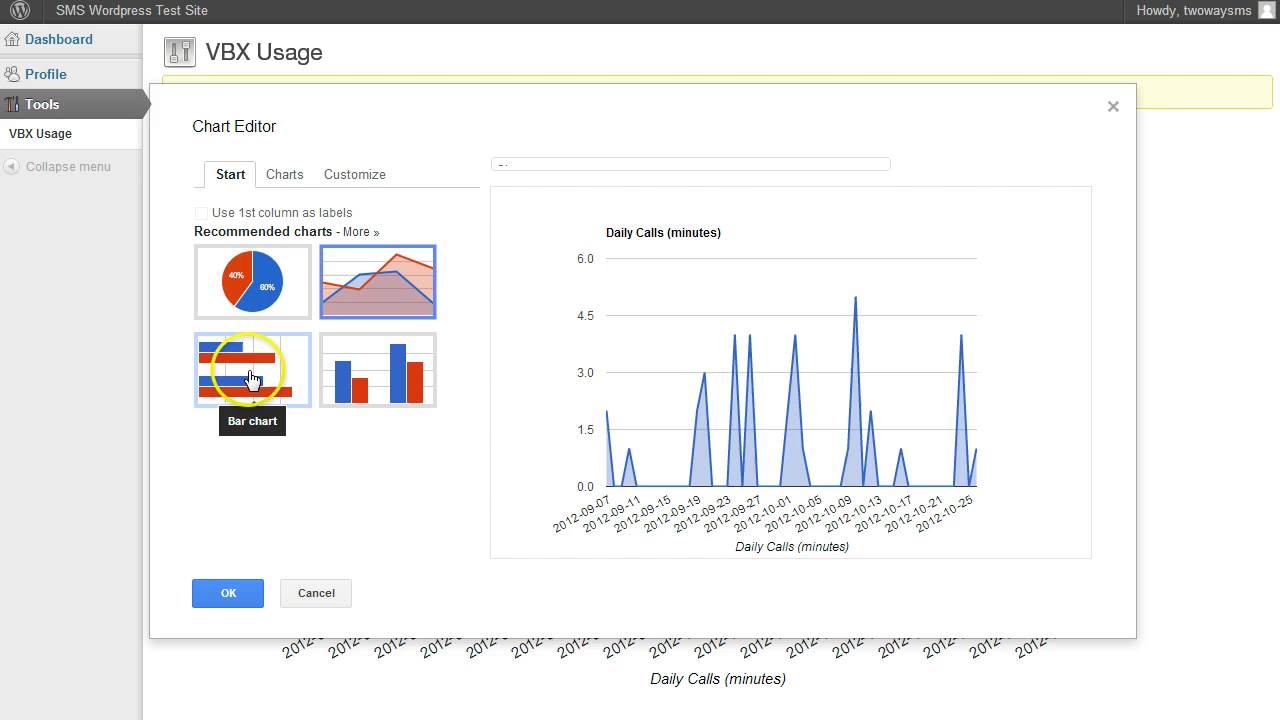
click(357, 280)
click(250, 295)
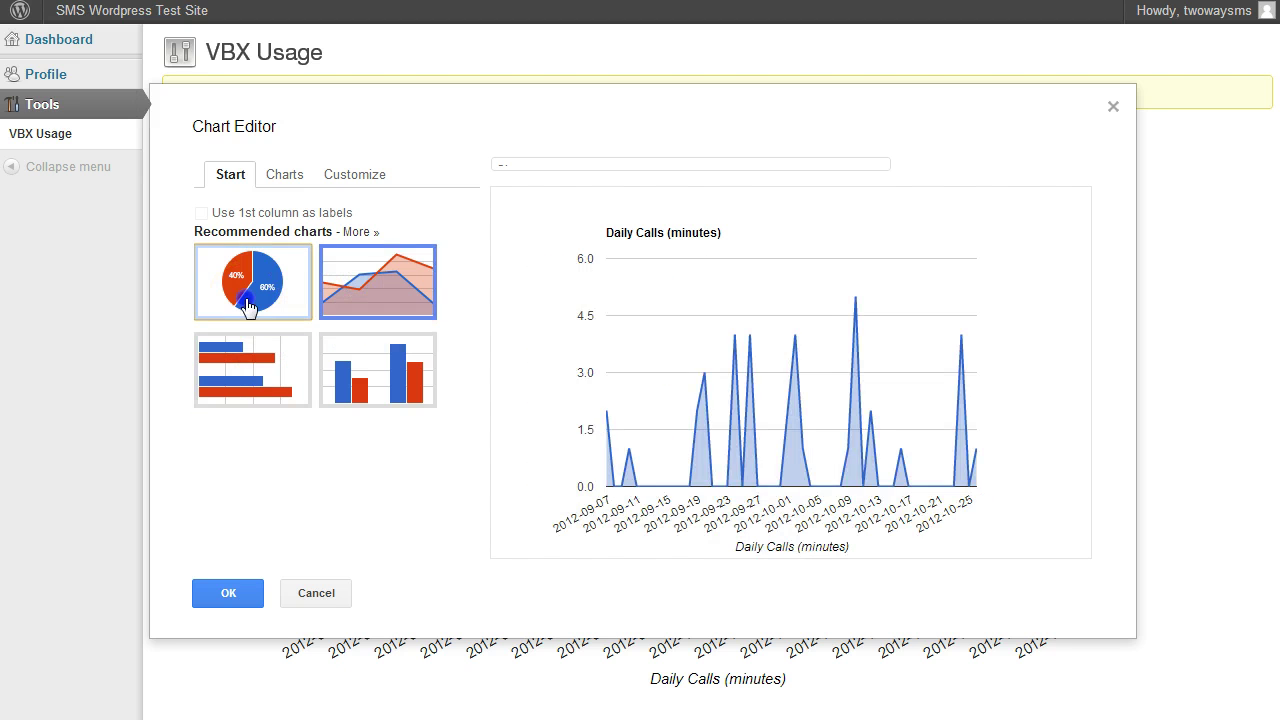
click(373, 290)
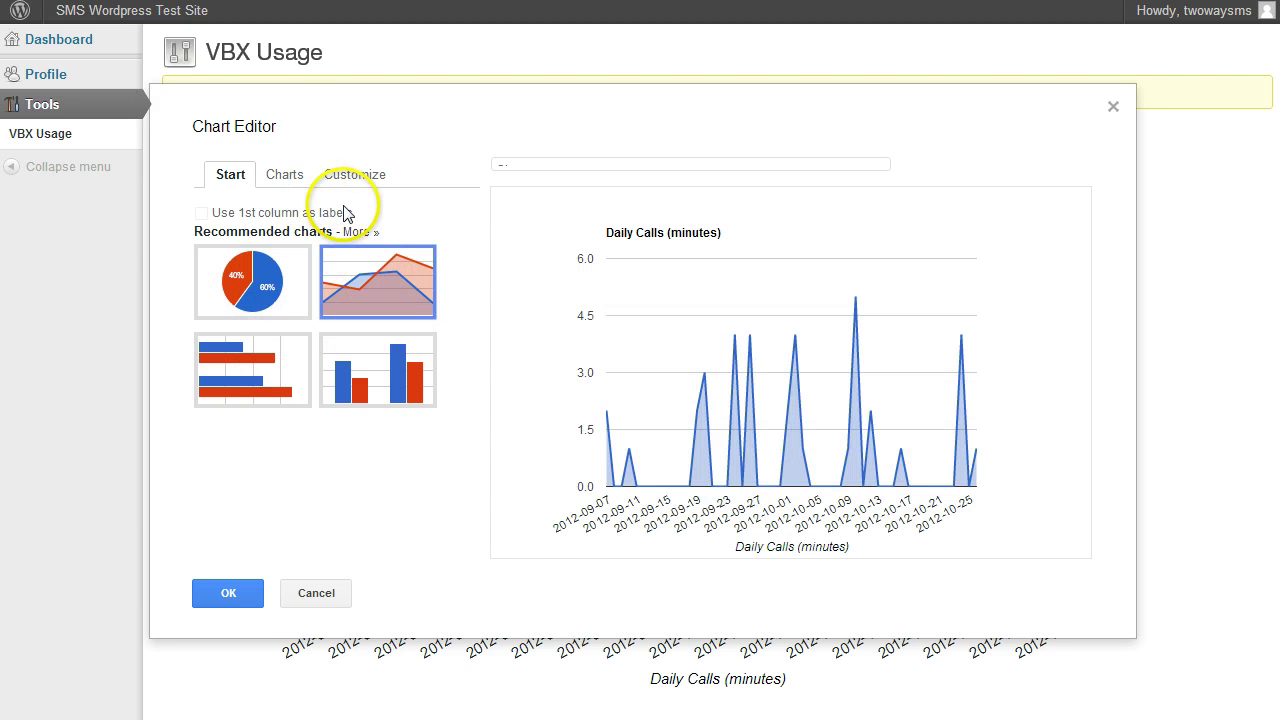
click(314, 593)
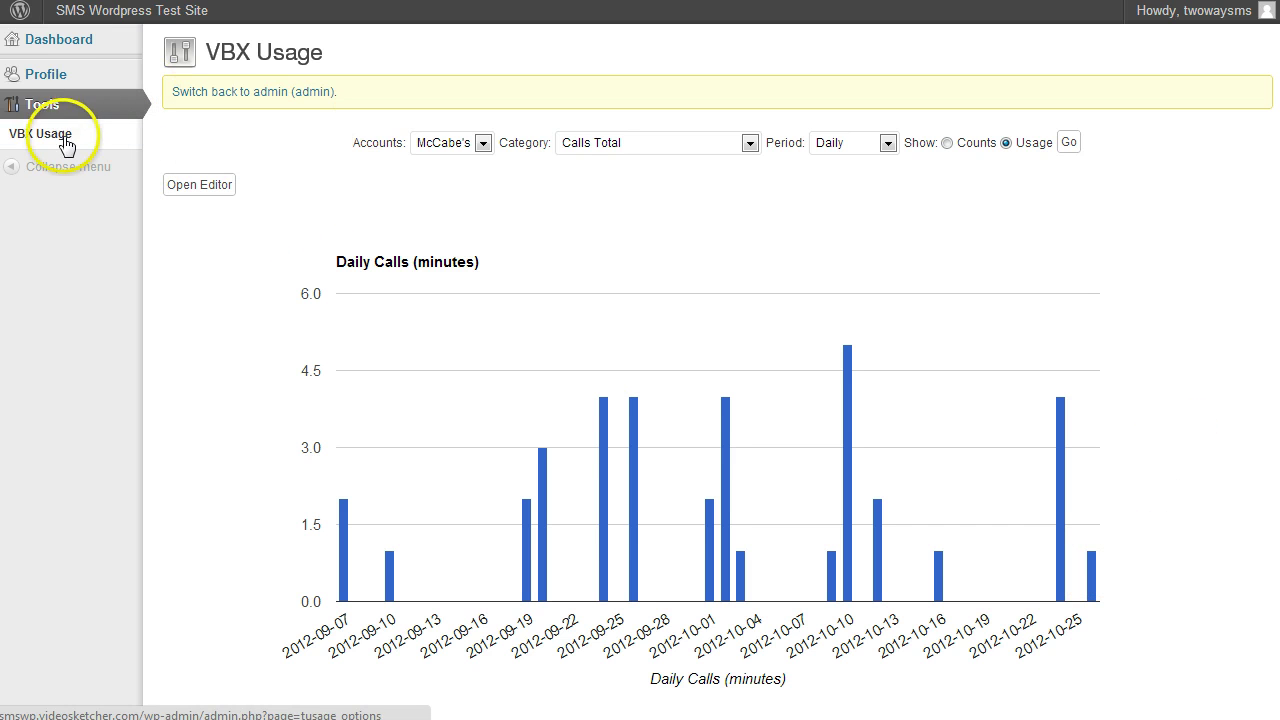
- Switch back to the admin account and open the twowaysms user's profile for editing at the Twilio Usage Settings
click(260, 92)
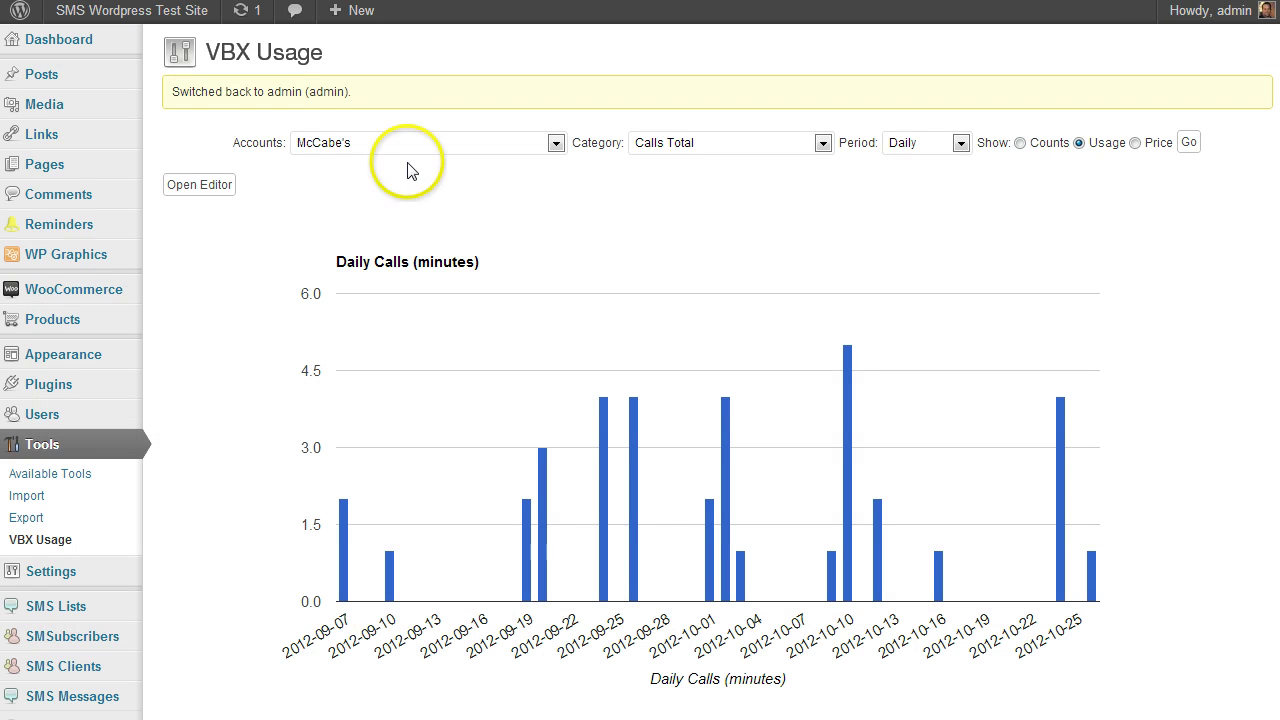
click(42, 420)
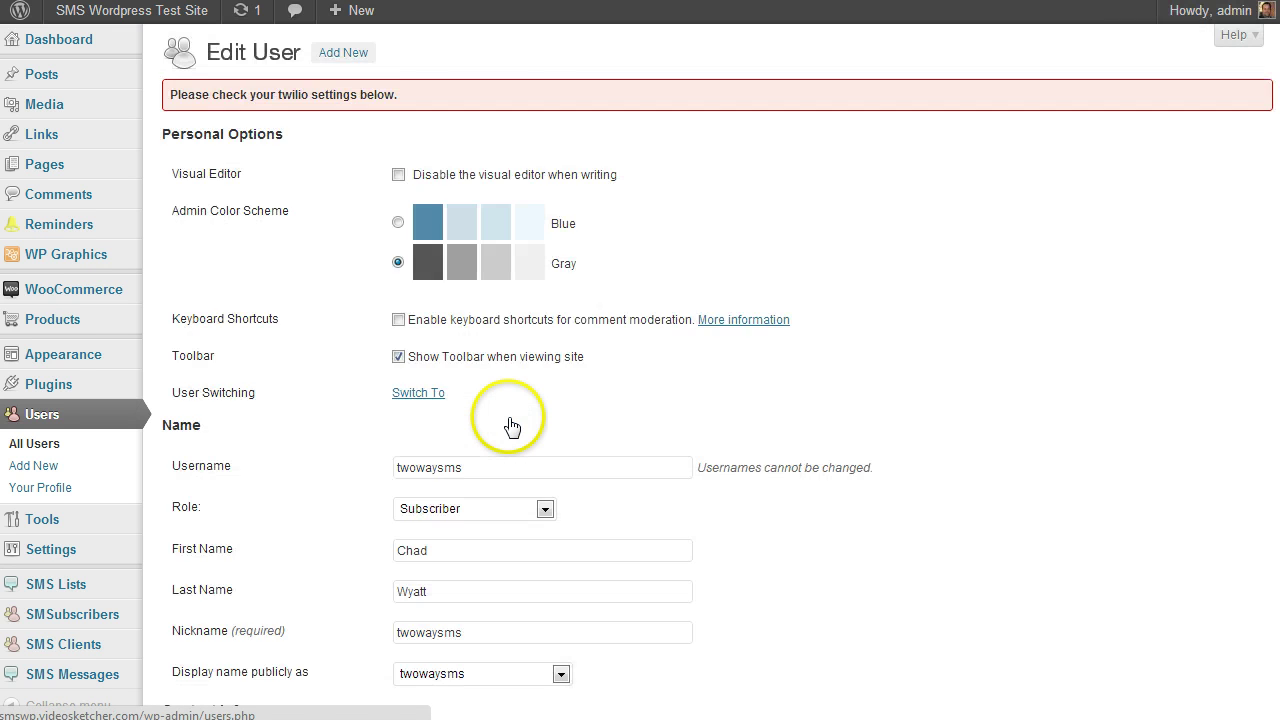
scroll(510, 427, down, 15)
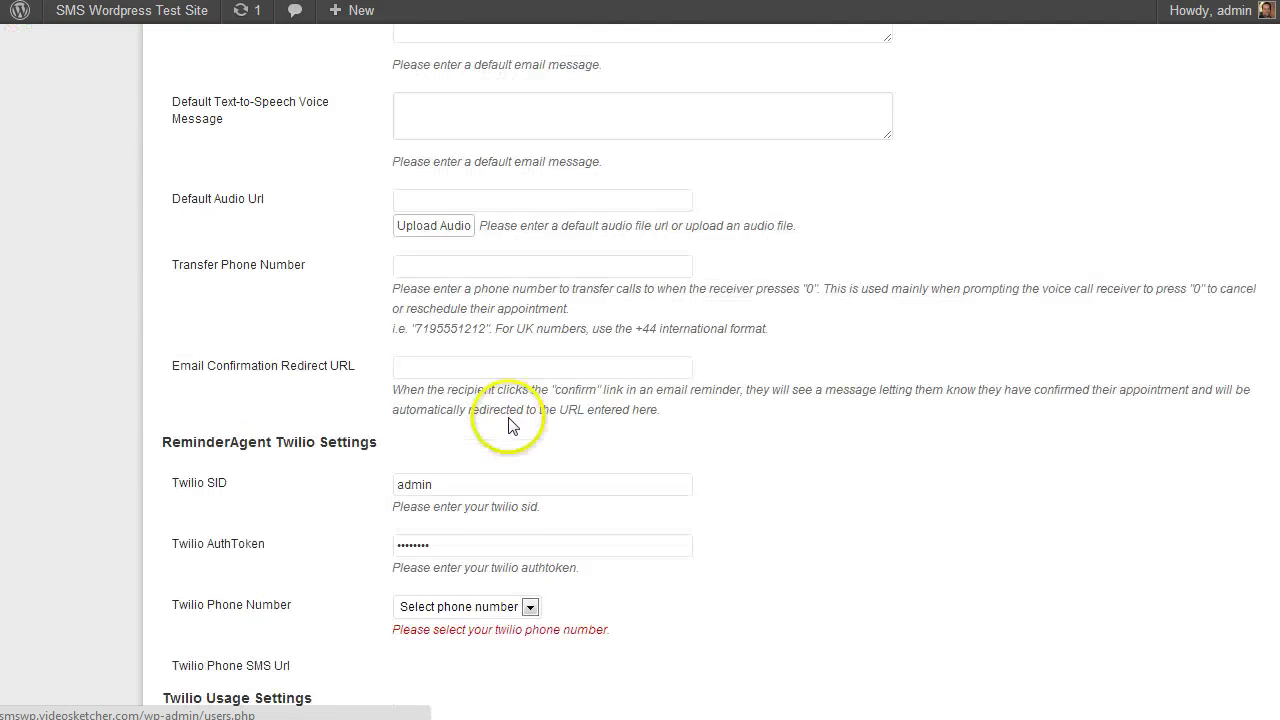
scroll(510, 427, down, 4)
scroll(510, 427, up, 5)
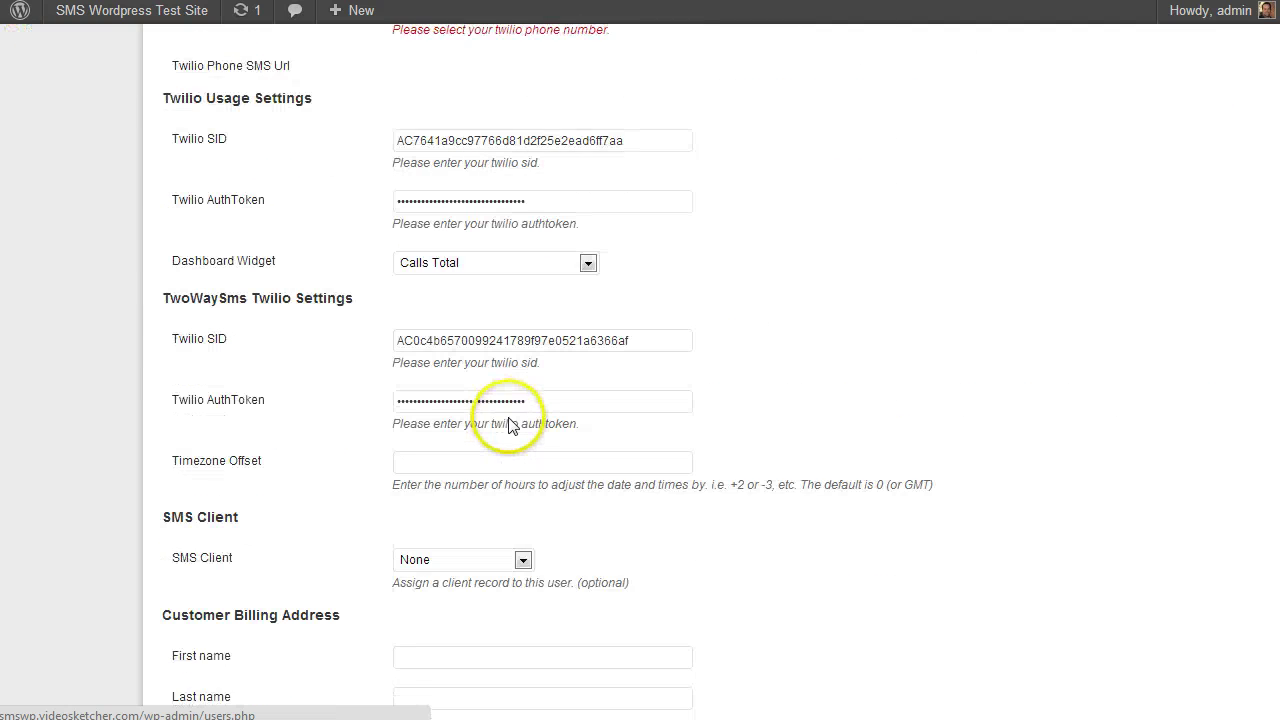
- Set the twowaysms user's Dashboard Widget to Calls Inbound and review the neighbouring Twilio settings
click(491, 466)
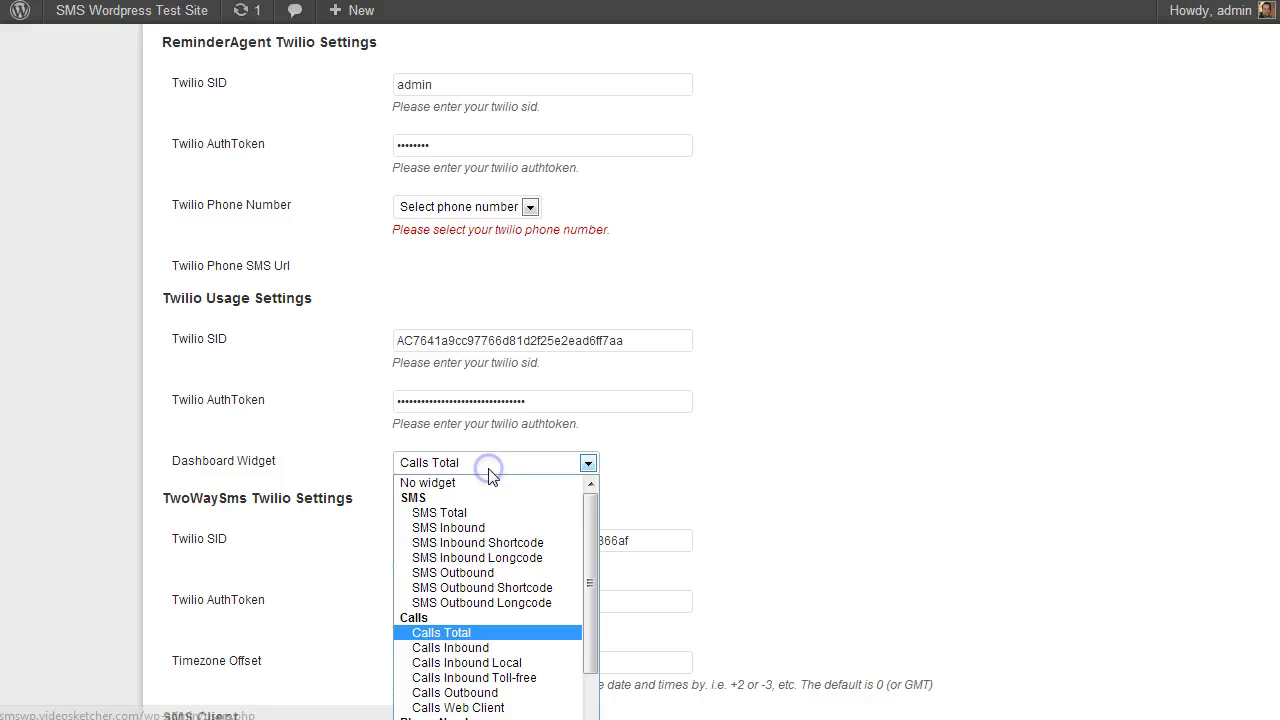
click(456, 649)
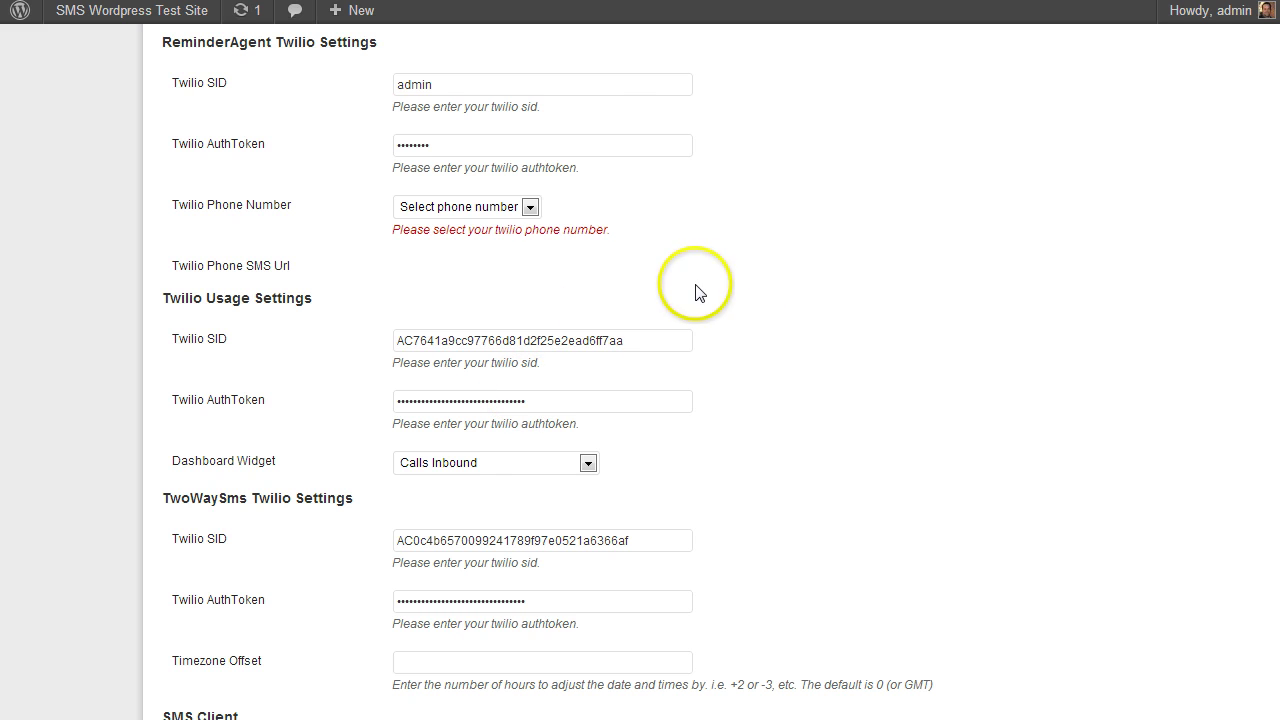
scroll(605, 300, up, 2)
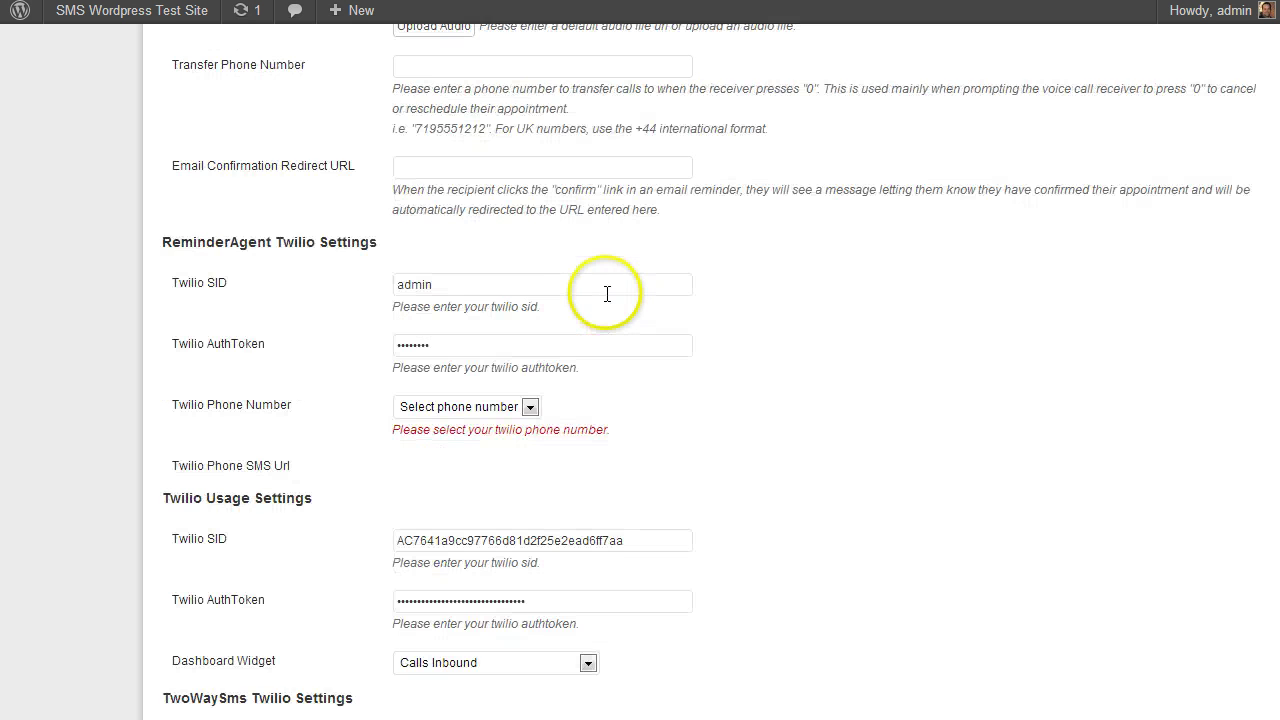
scroll(605, 300, down, 3)
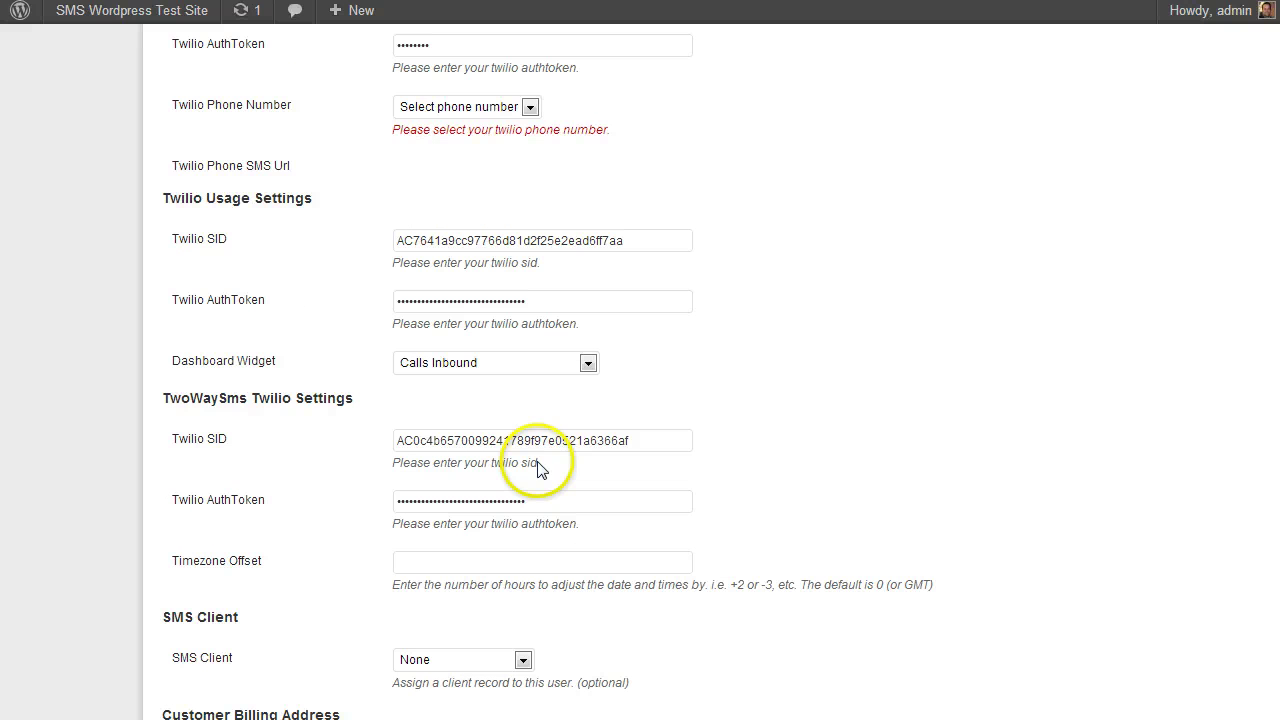